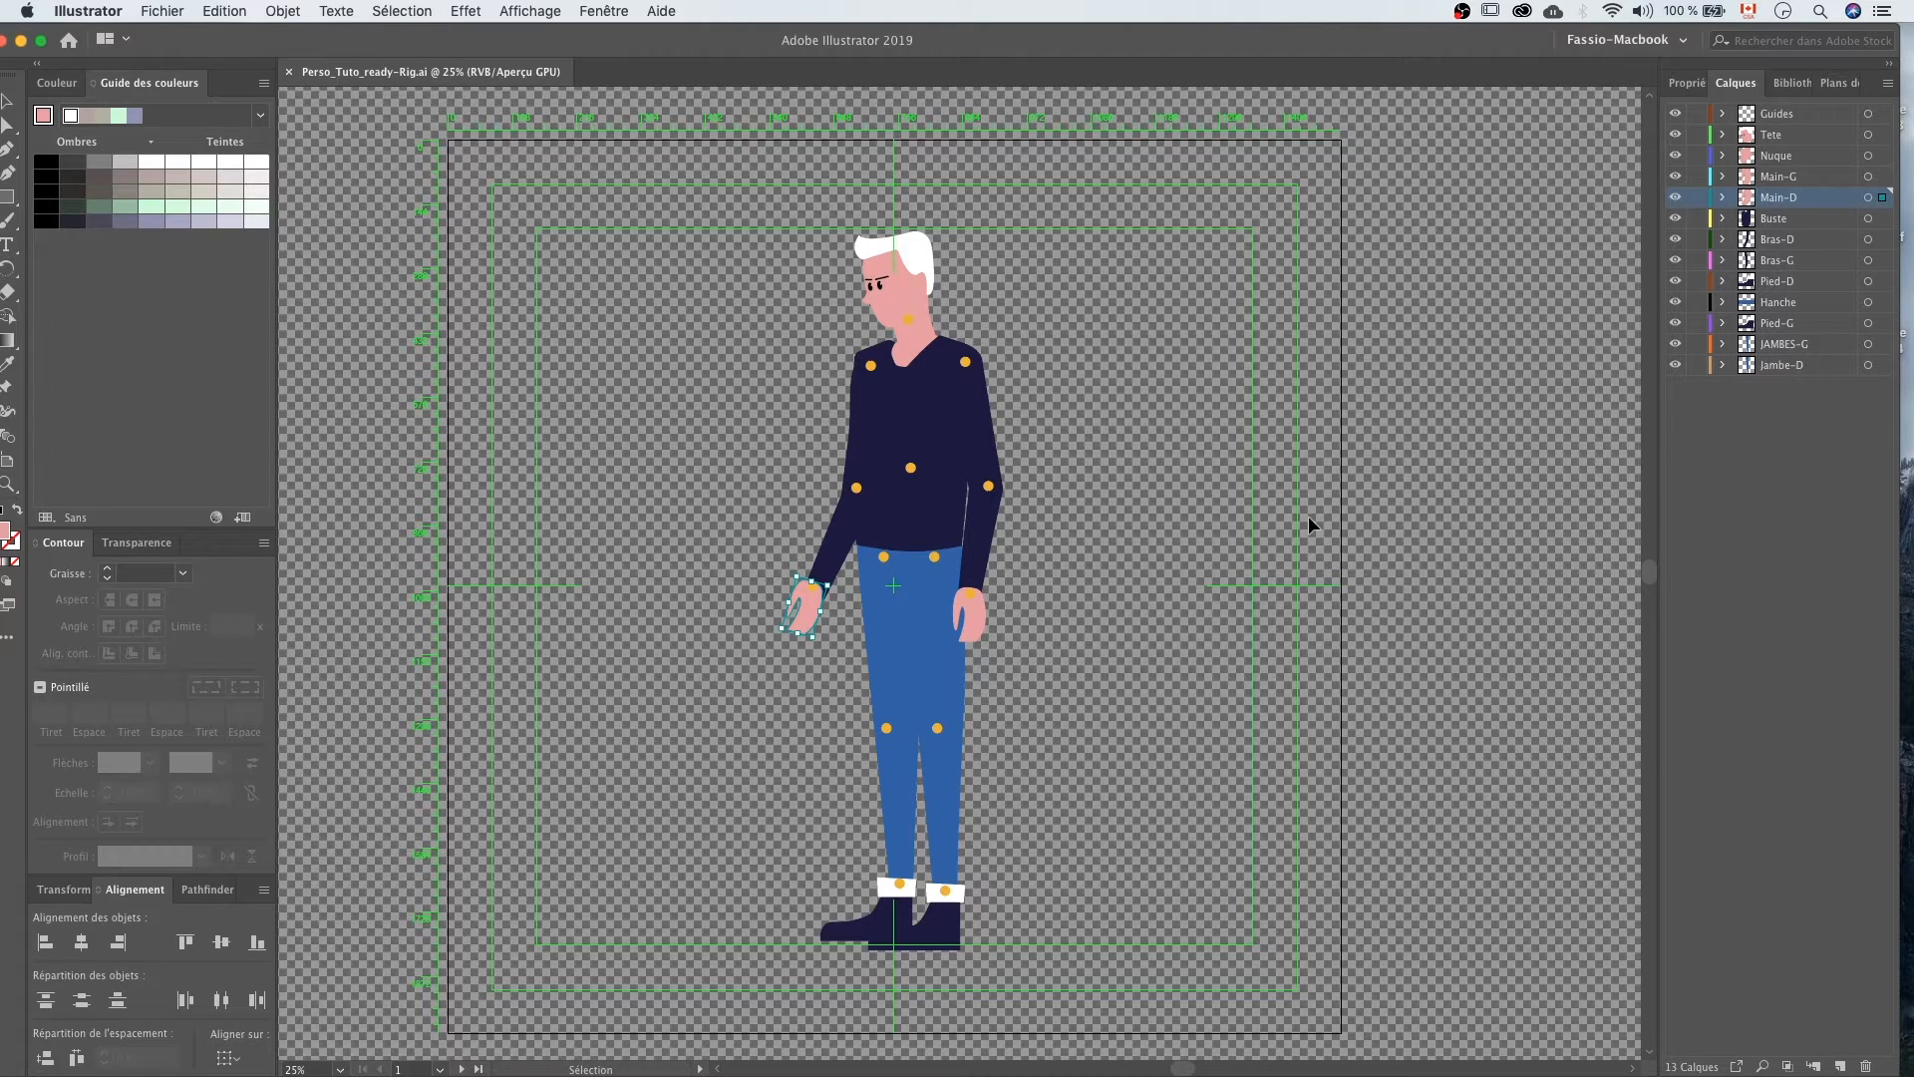
- Check the document colour mode setting (Mode colorimétrique du document) of the character artwork
{"action": "left_click", "coordinate": [164, 11]}
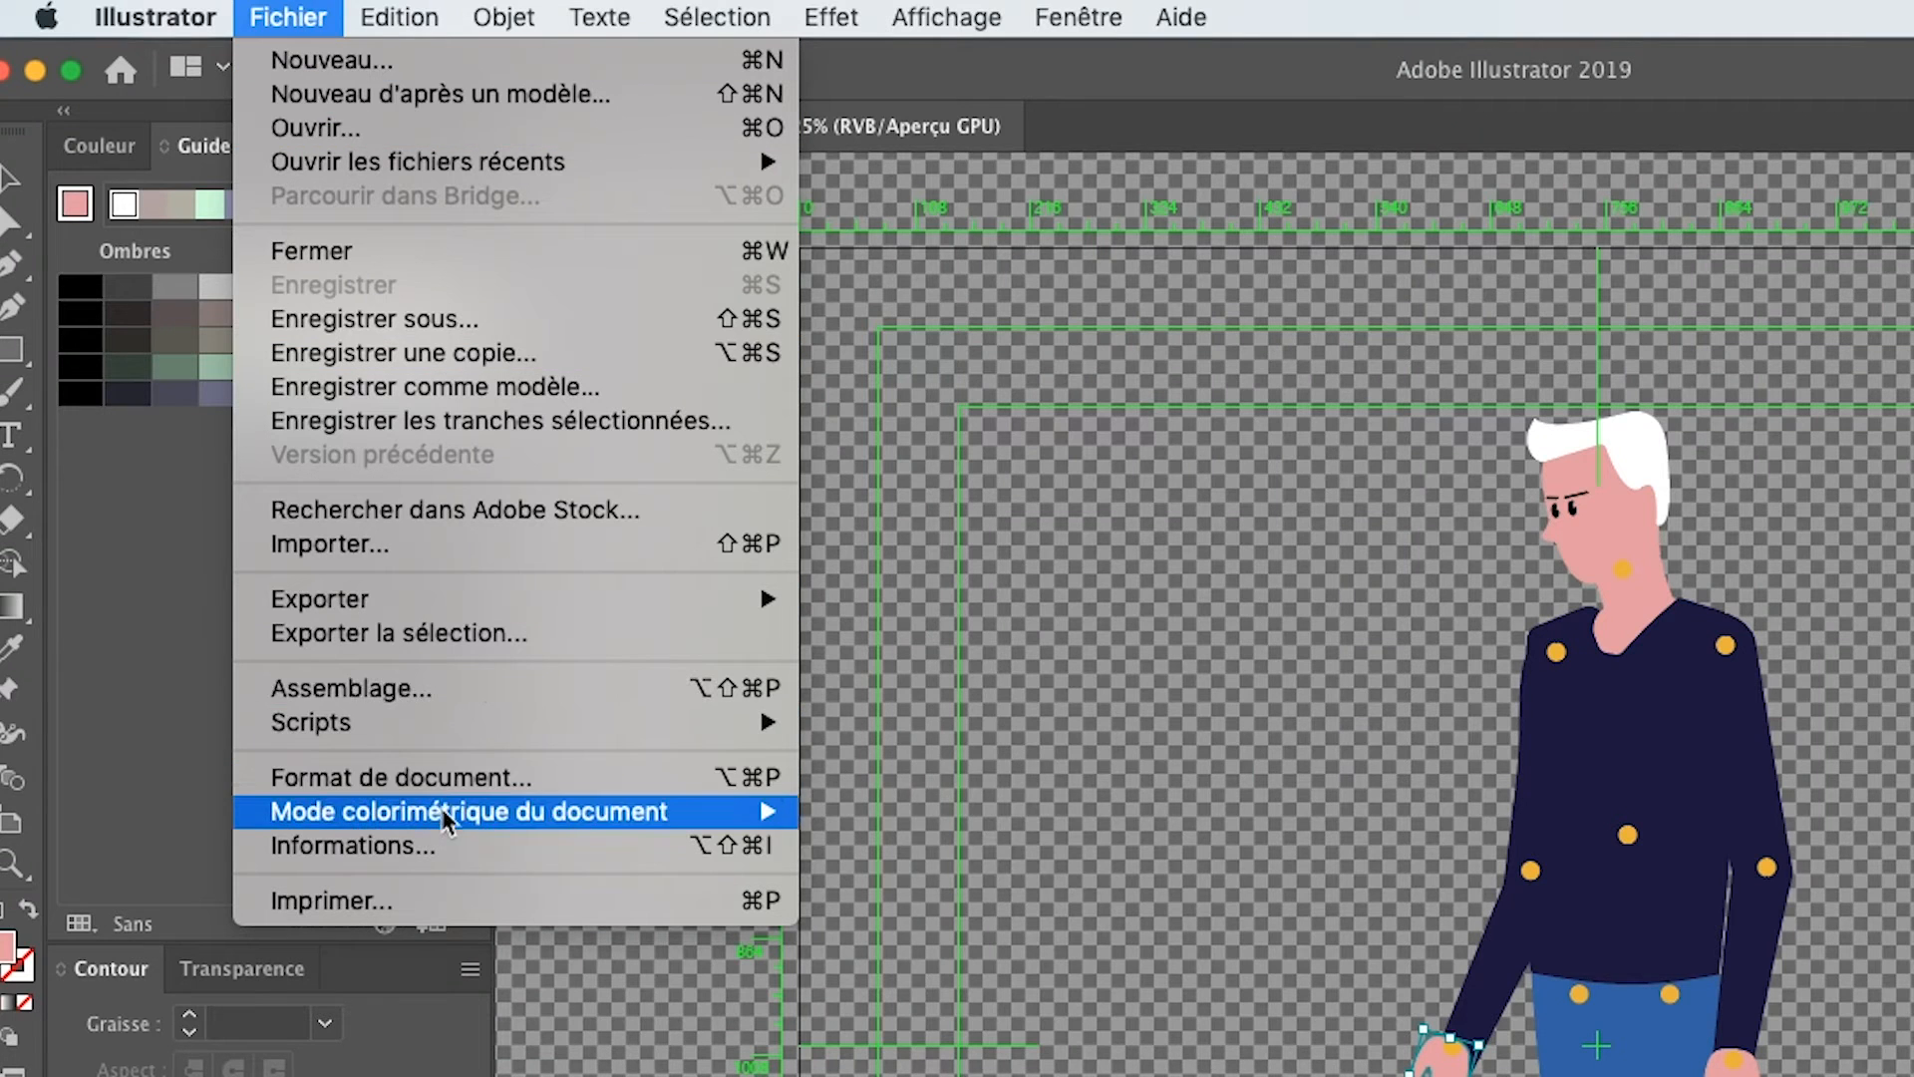
{"action": "mouse_move", "coordinate": [251, 460]}
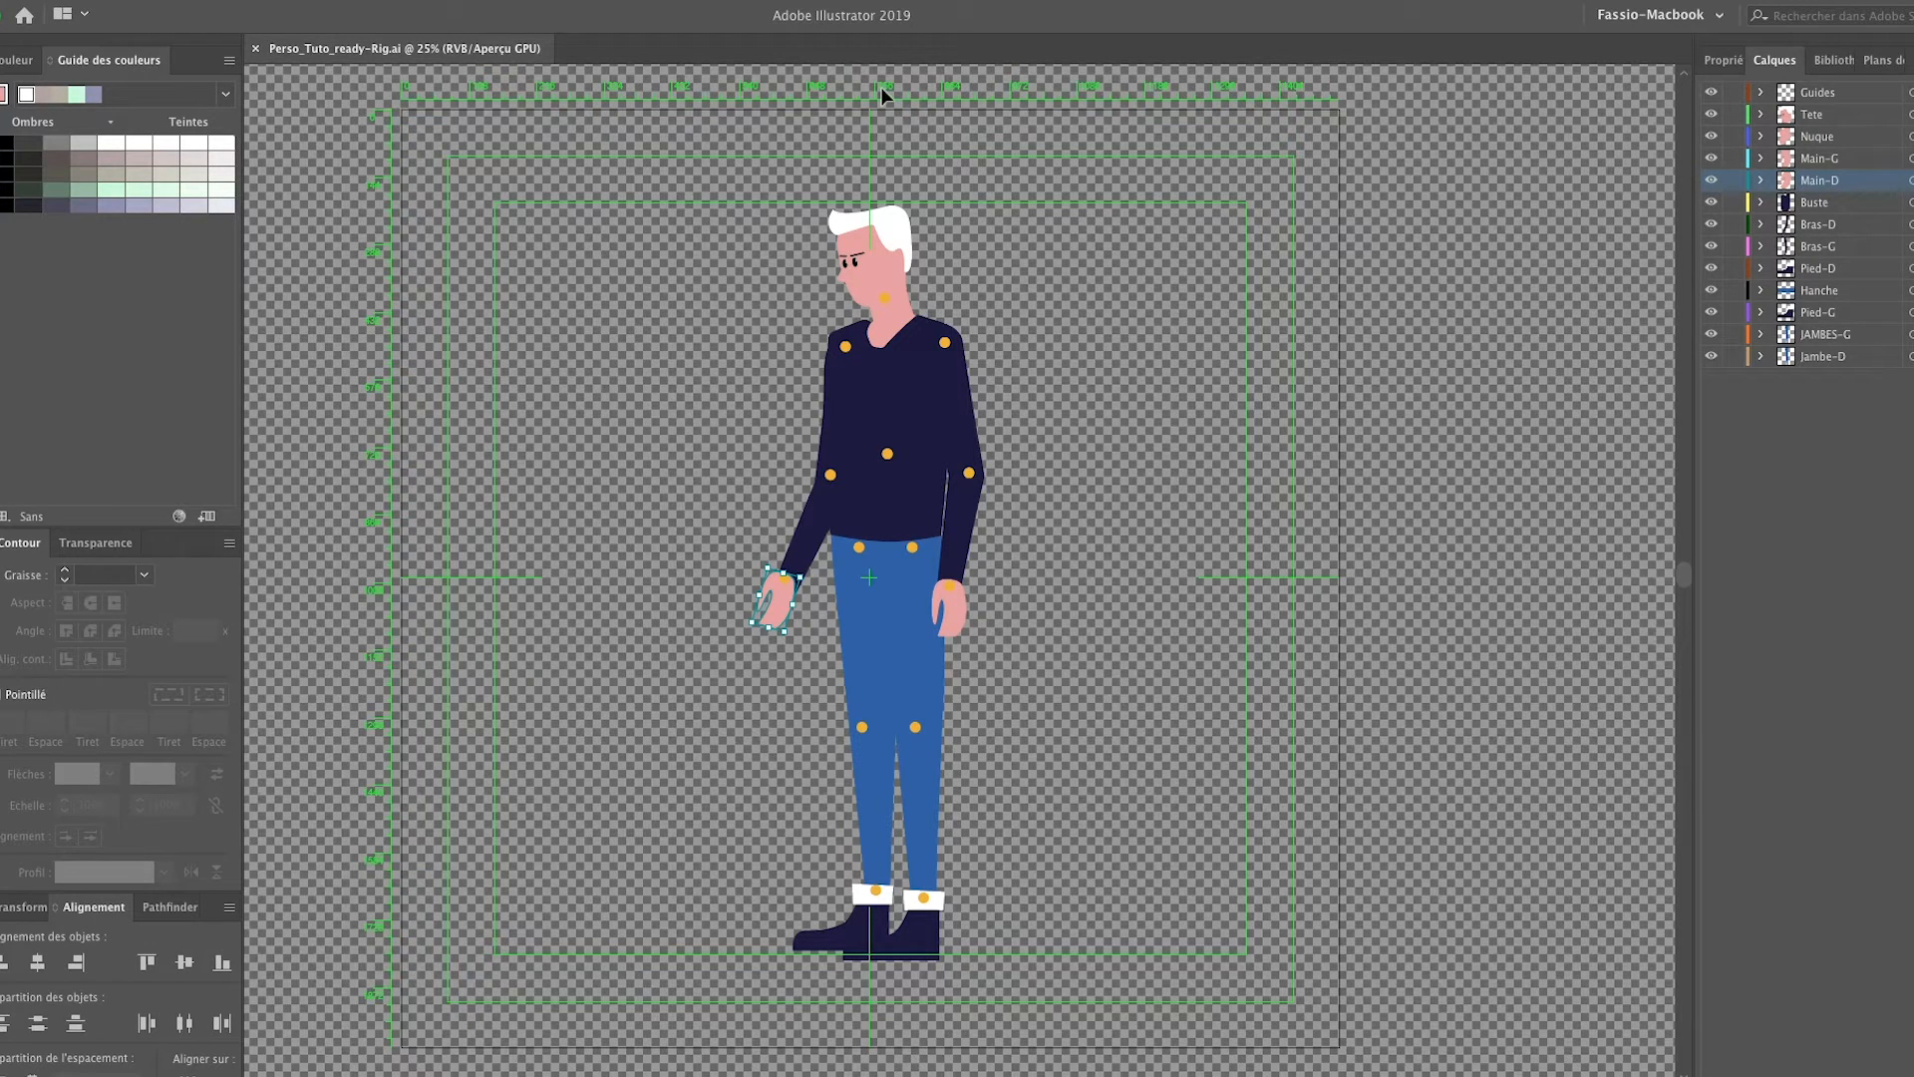
{"action": "left_click", "coordinate": [1214, 243]}
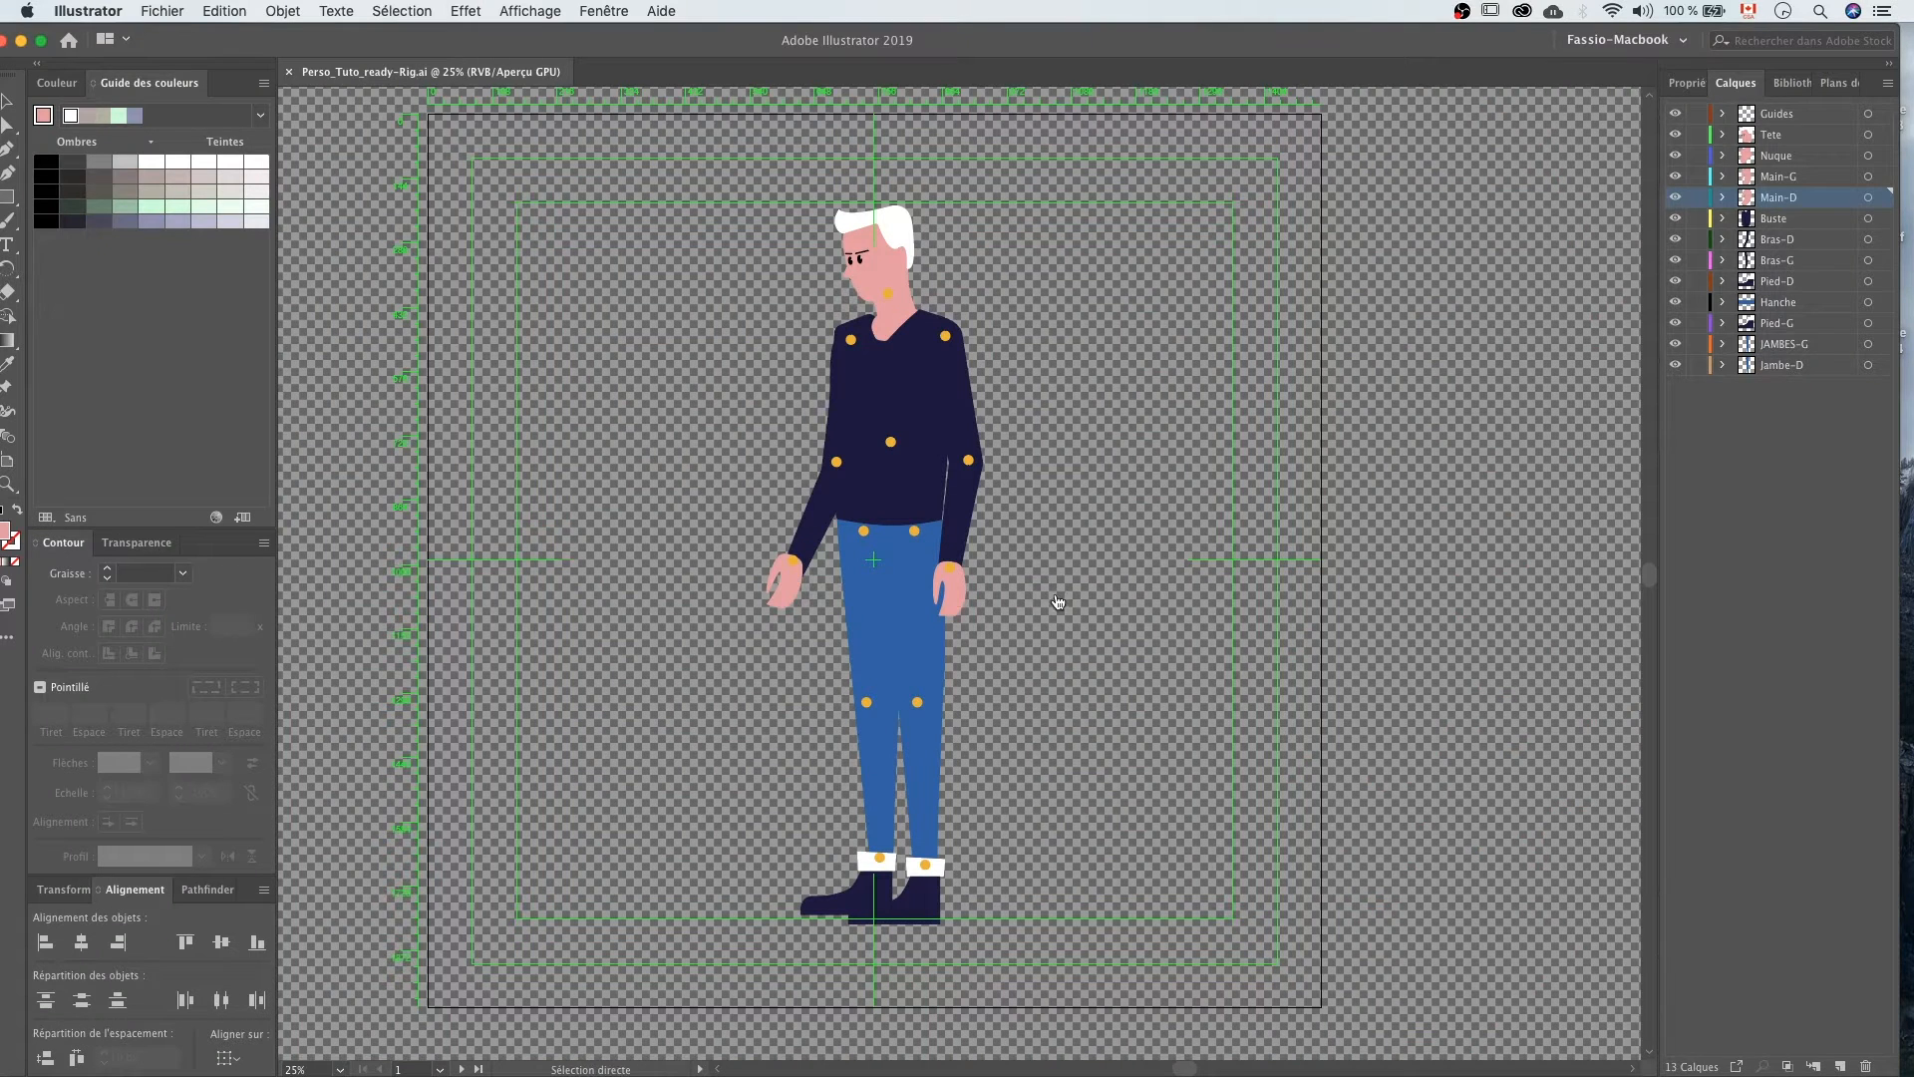
- Switch to After Effects and choose Perso_Tuto_ready-Rig.ai as the file to import
{"action": "key", "text": "super+Tab"}
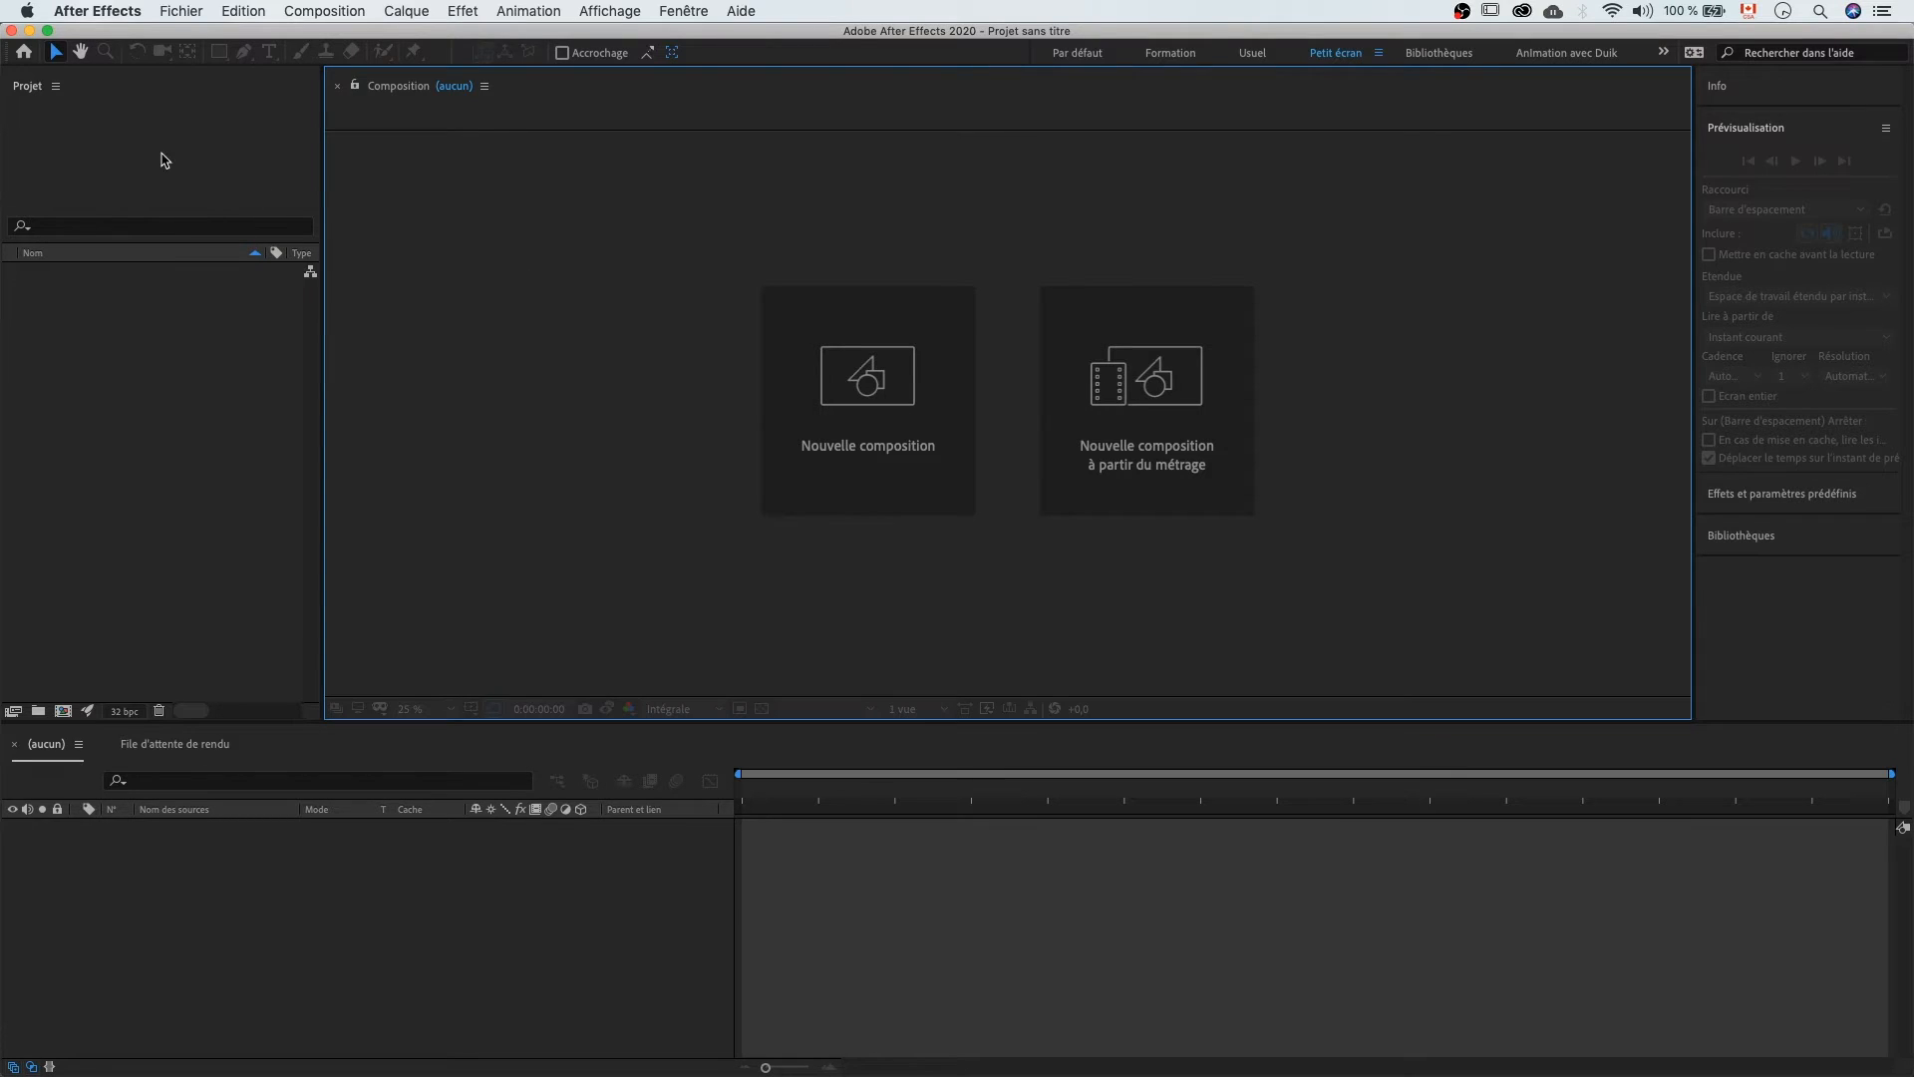
{"action": "left_click", "coordinate": [178, 13]}
{"action": "mouse_move", "coordinate": [249, 282]}
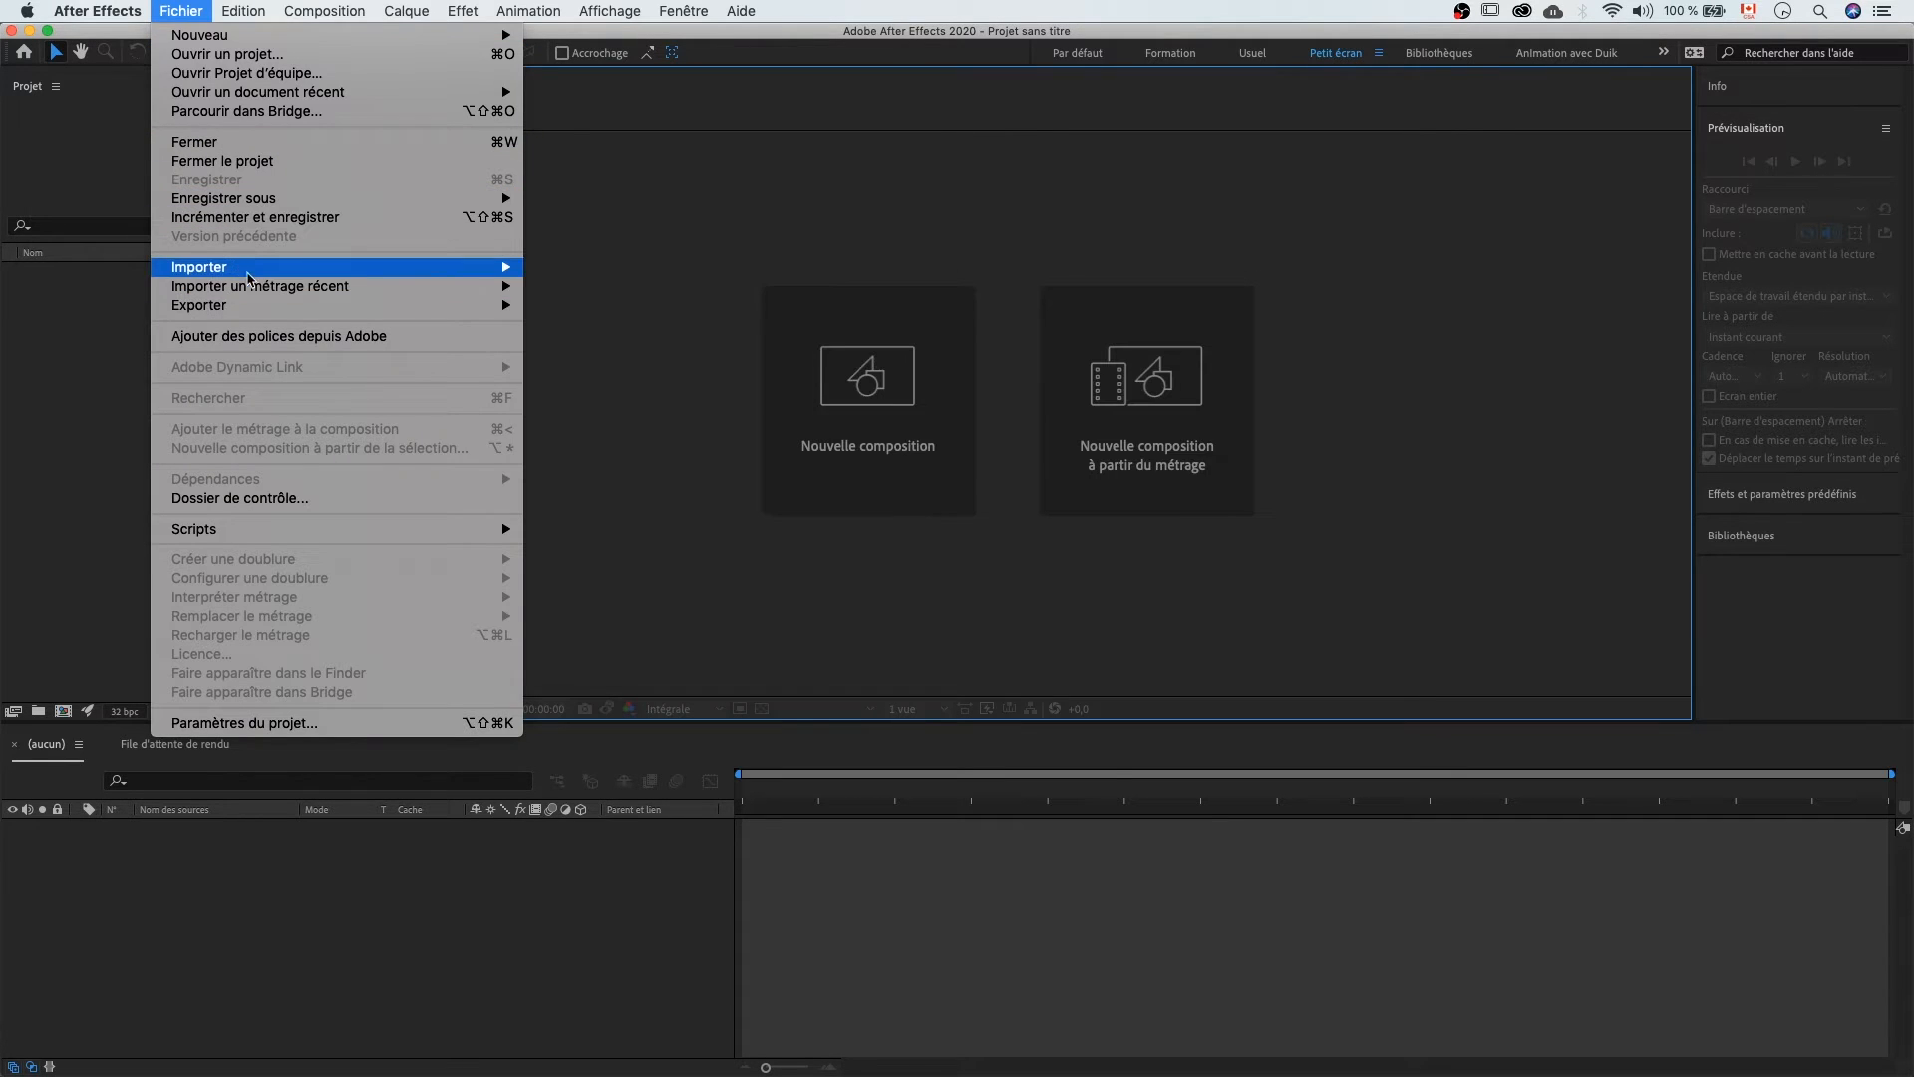
{"action": "left_click", "coordinate": [645, 269]}
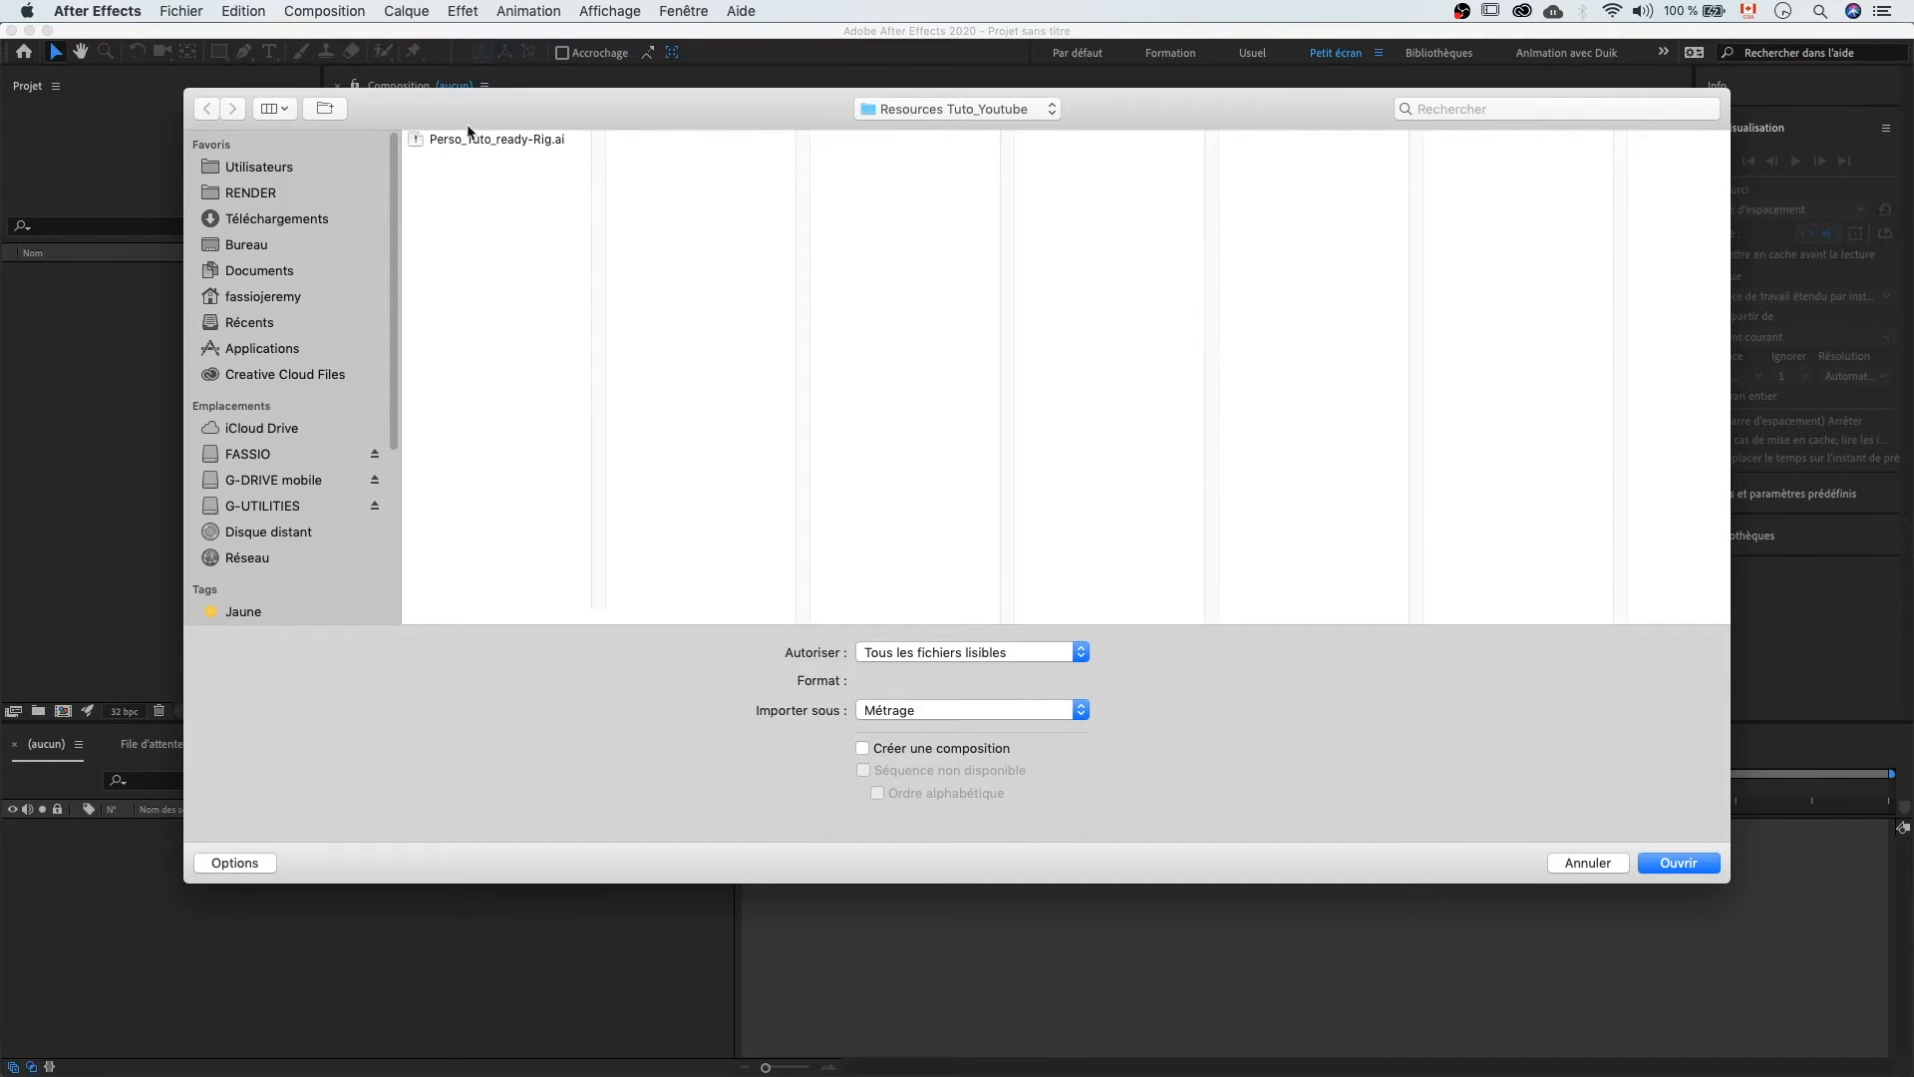
{"action": "left_click", "coordinate": [494, 141]}
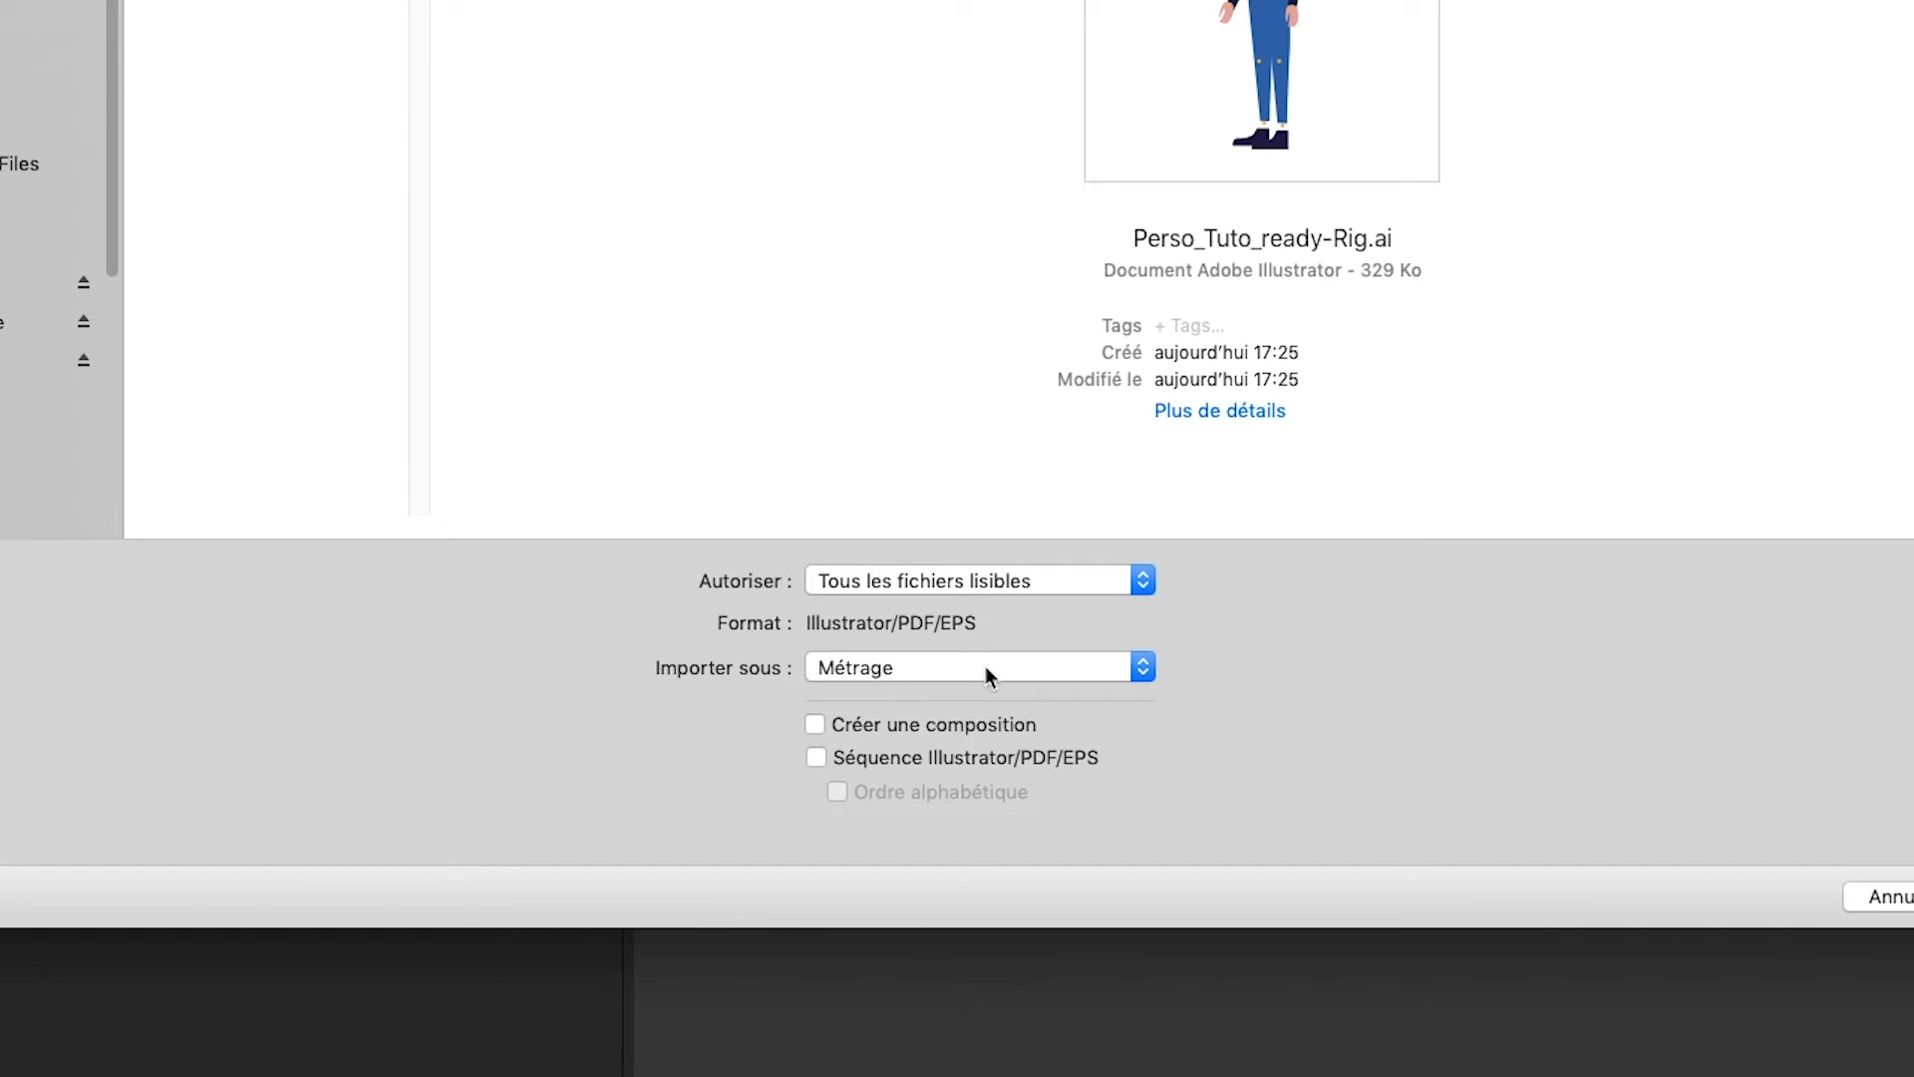
- Import the Illustrator file as "Composition – Conserver les tailles de calque"
{"action": "left_click", "coordinate": [988, 675]}
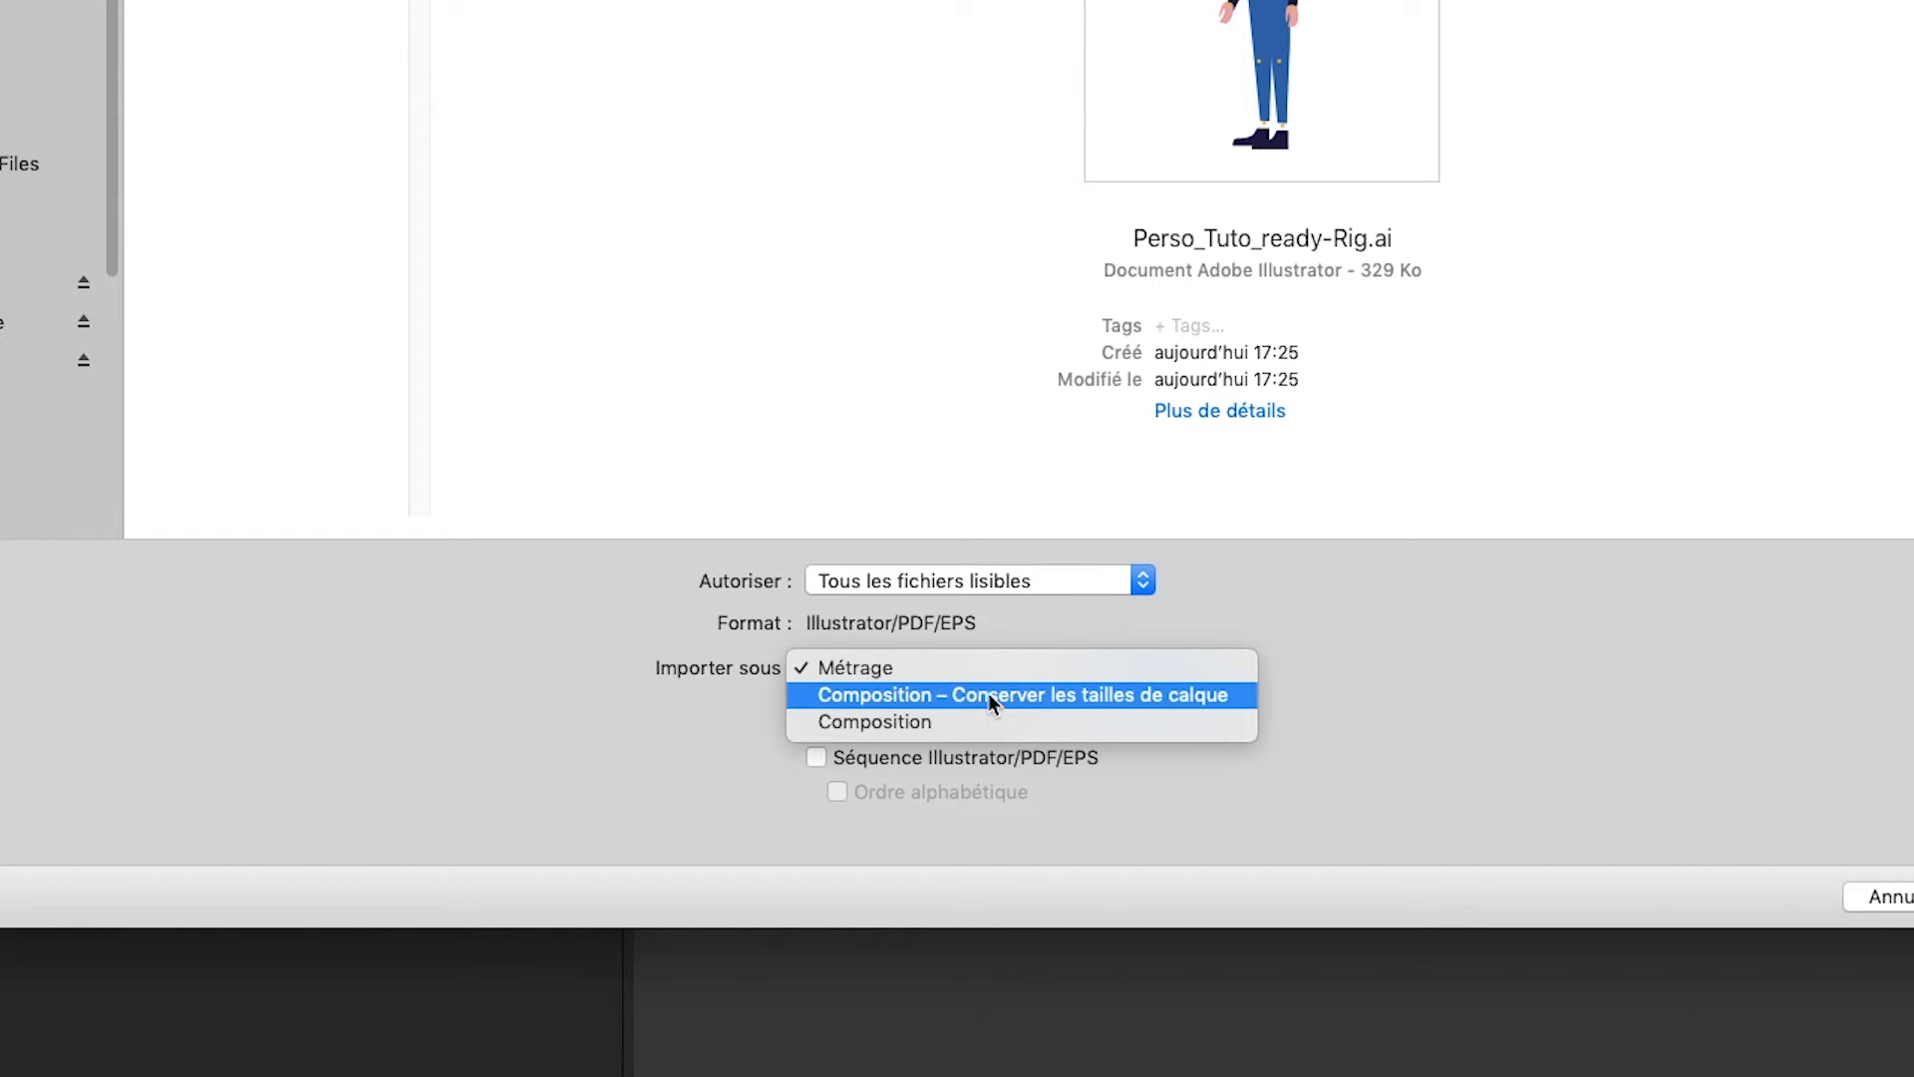
{"action": "left_click", "coordinate": [993, 694]}
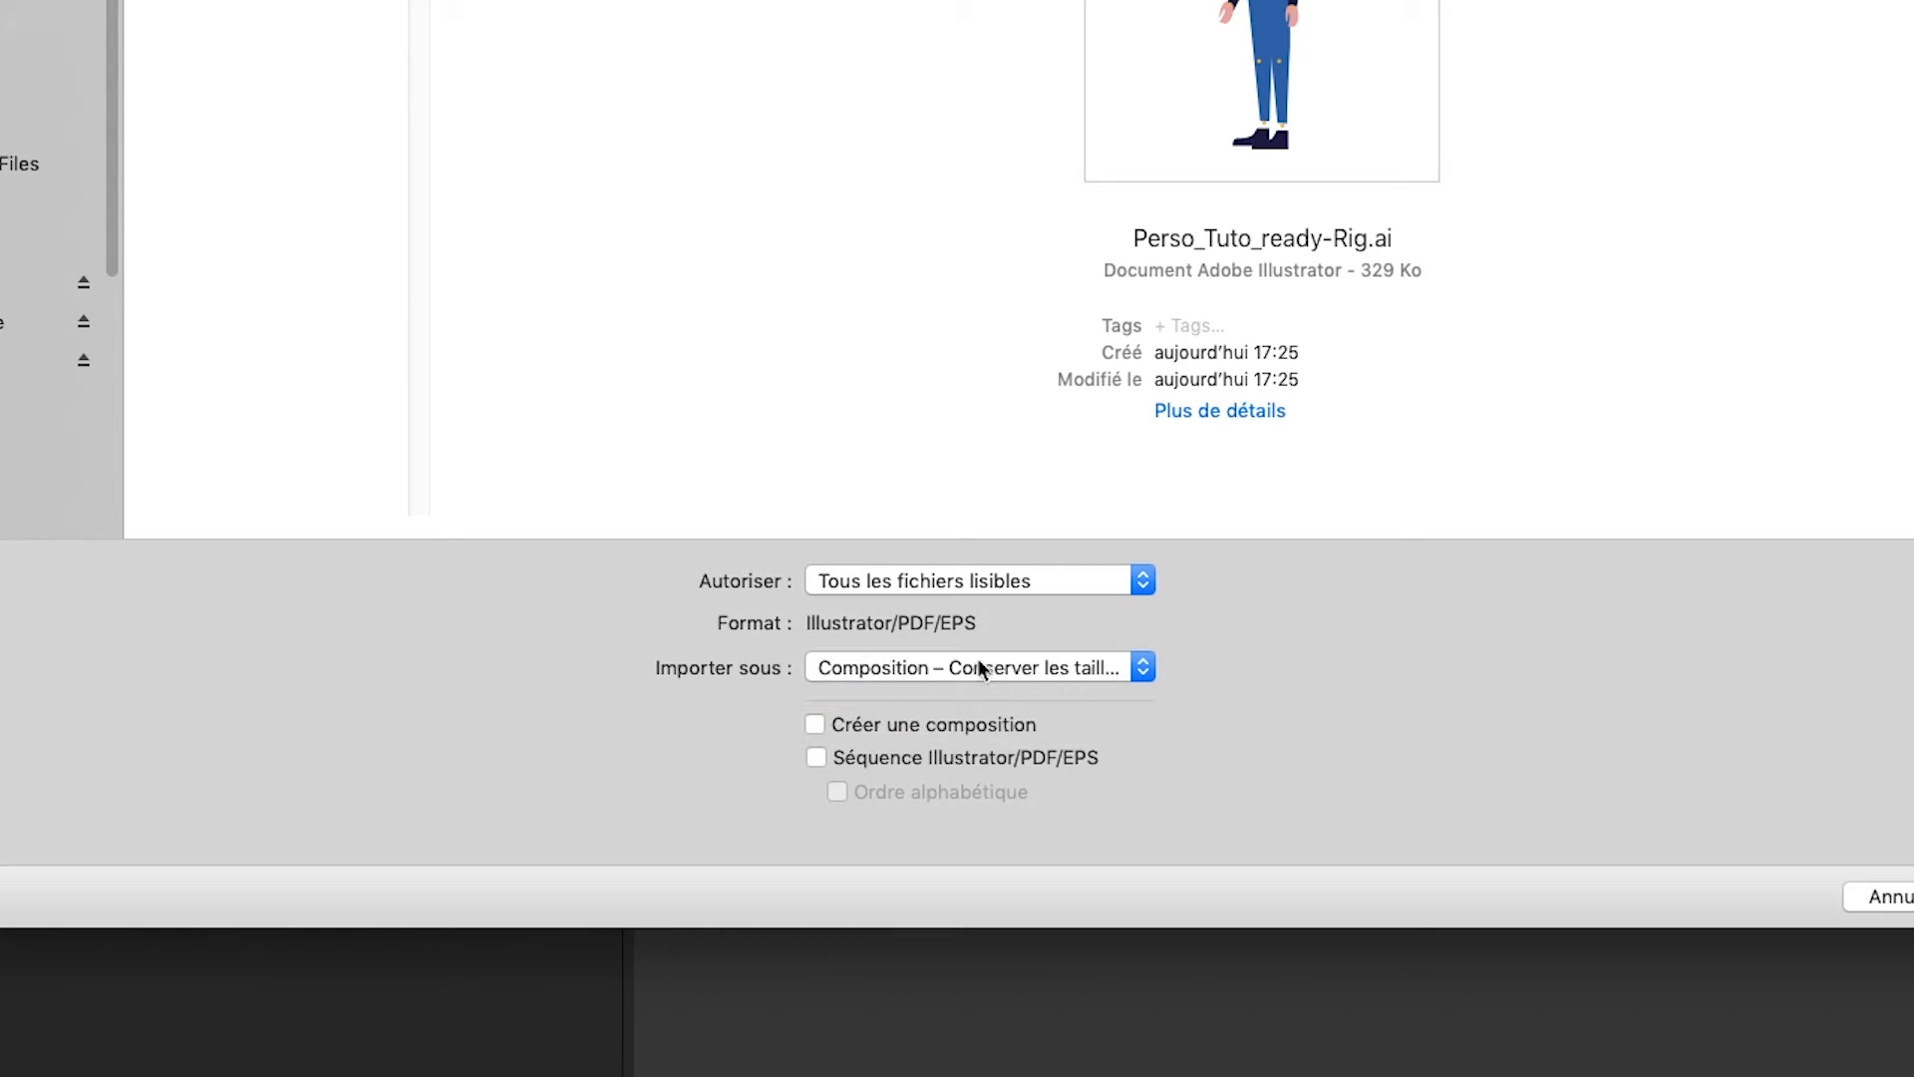
{"action": "left_click", "coordinate": [1085, 667]}
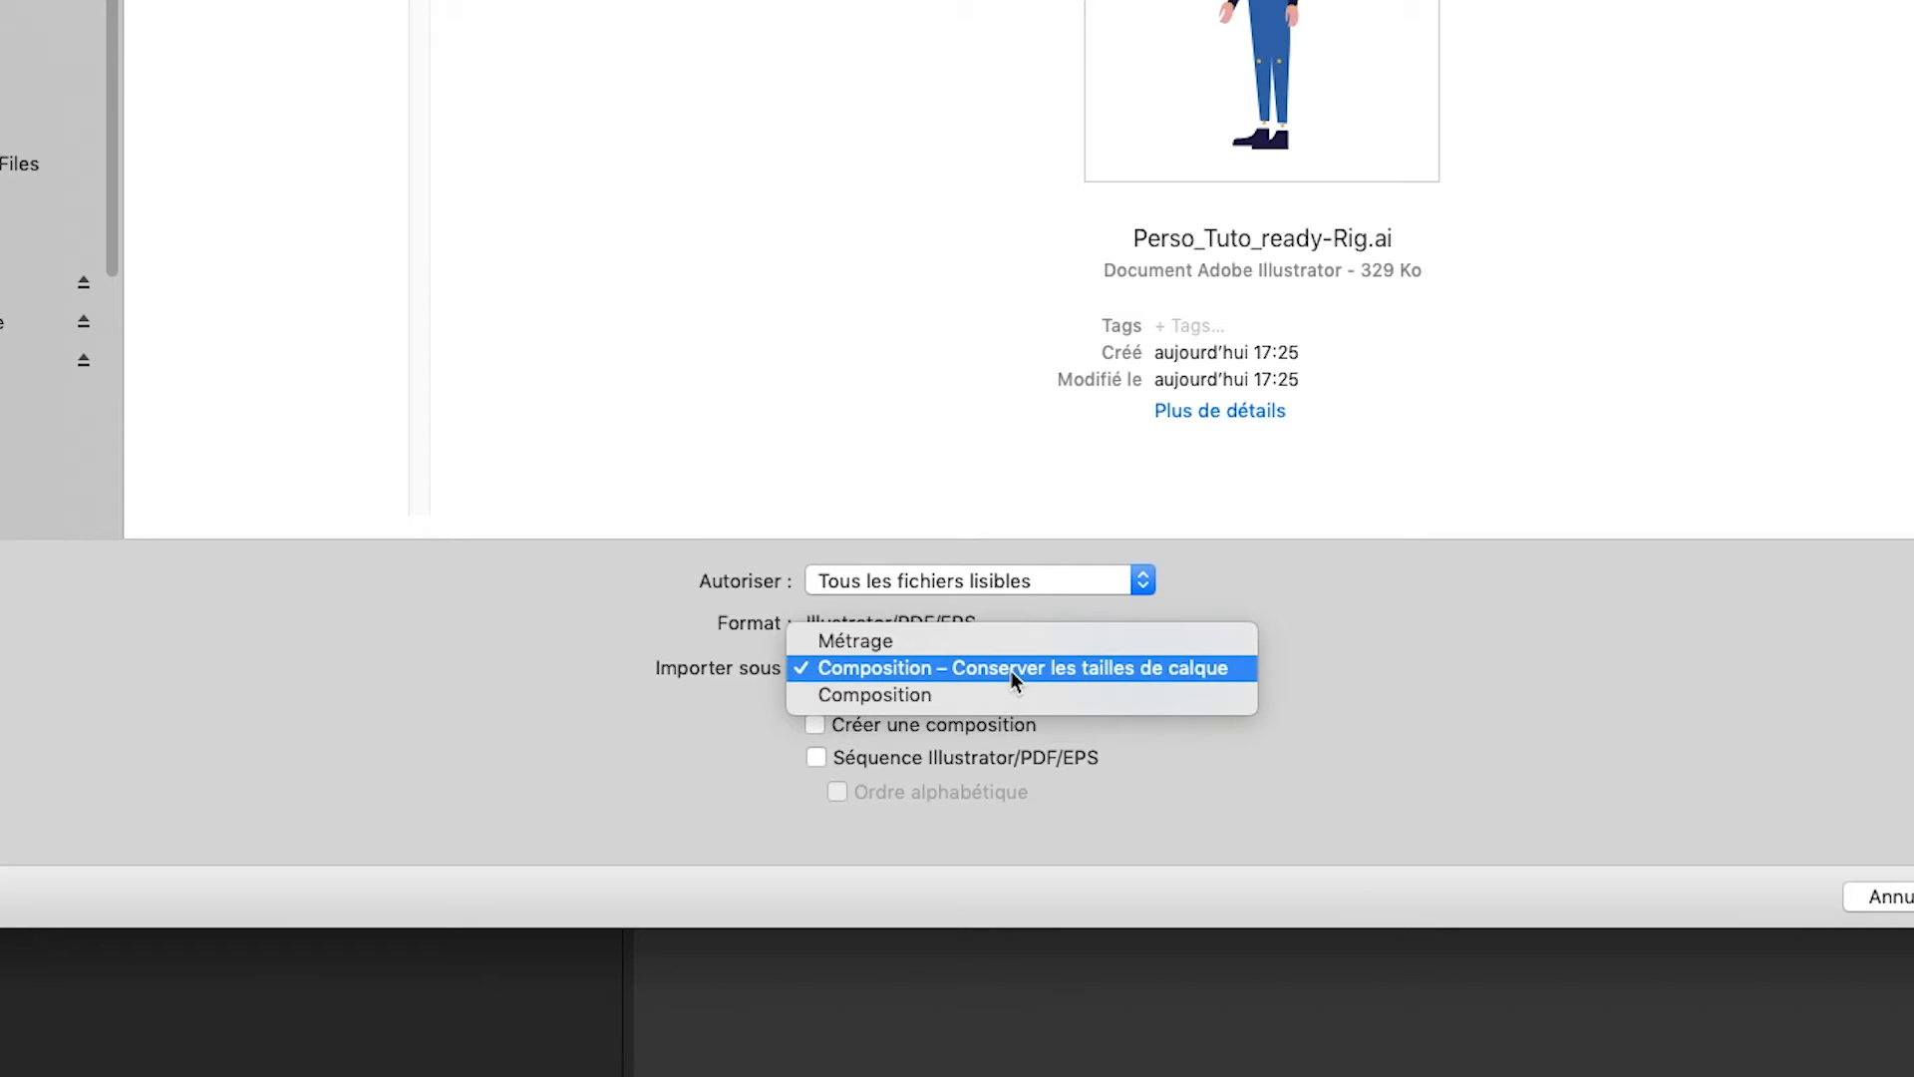
{"action": "left_click", "coordinate": [1067, 667]}
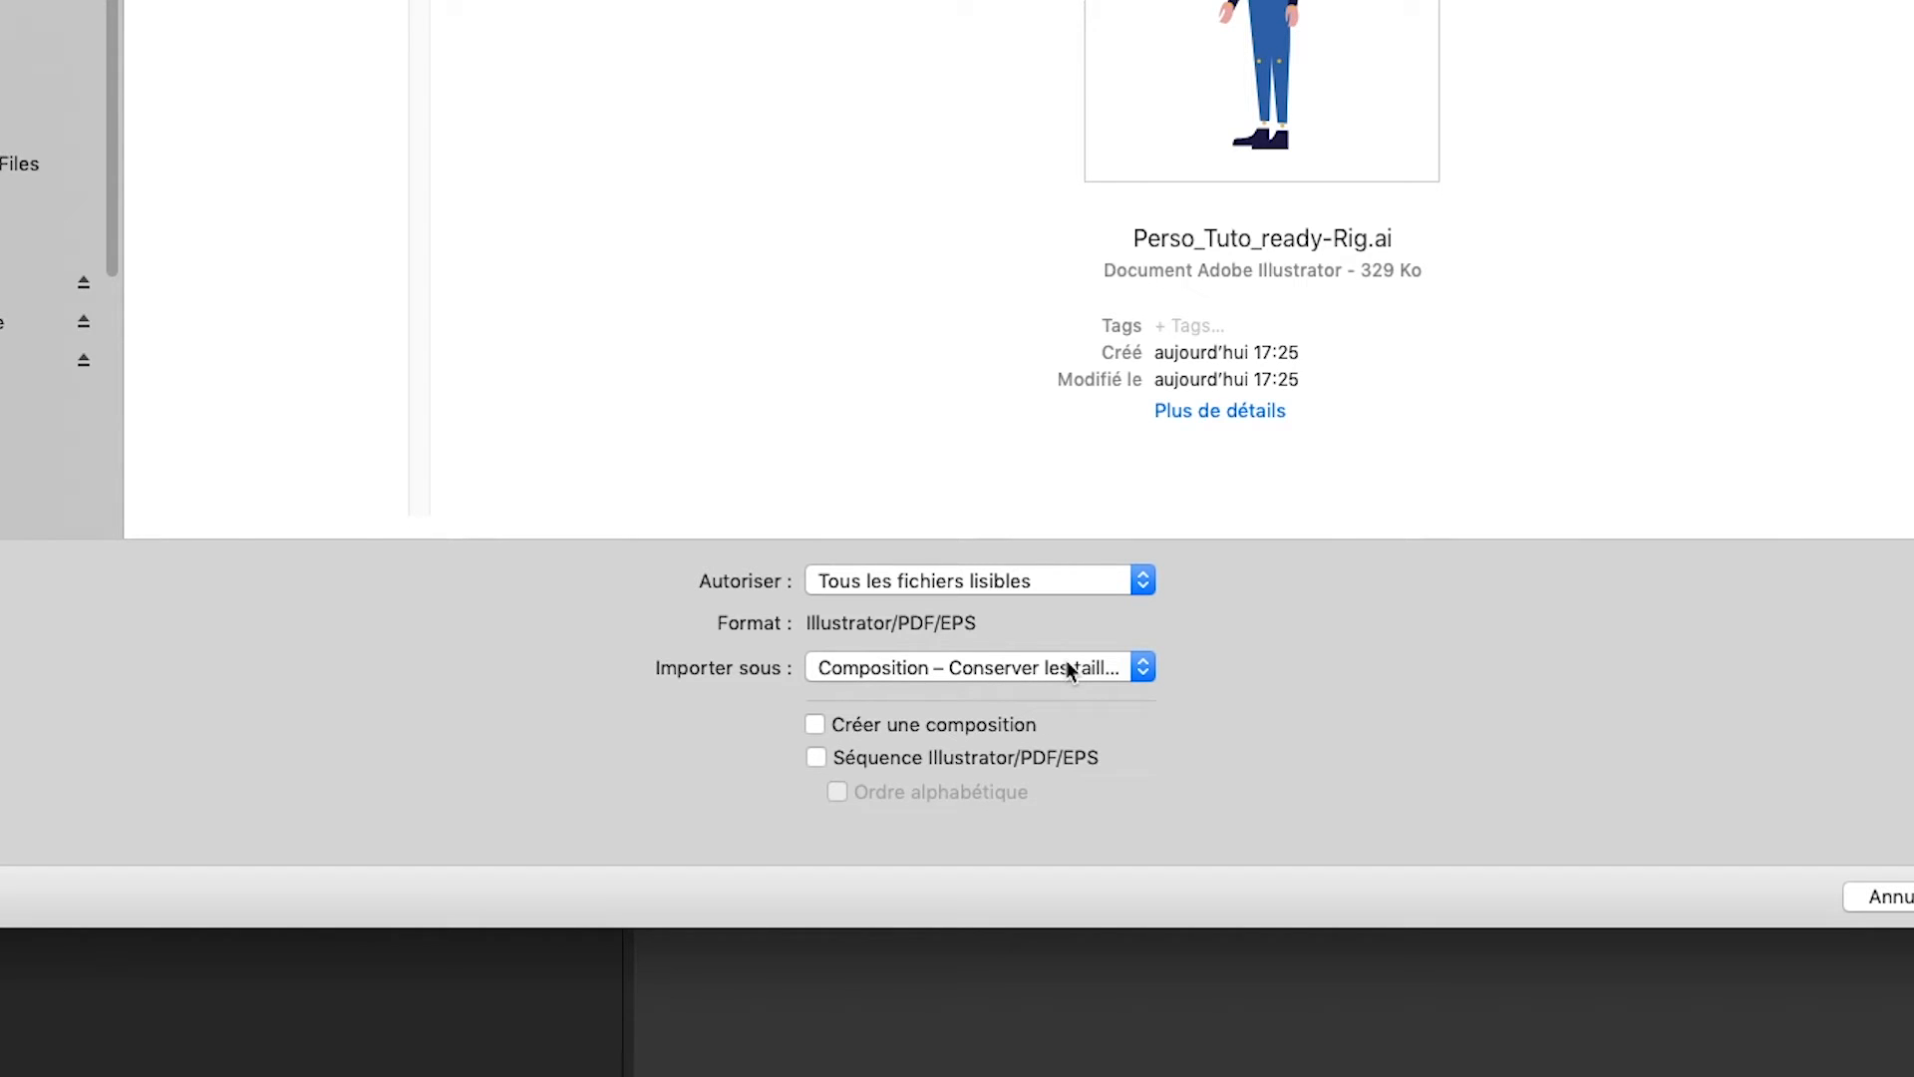
{"action": "left_click", "coordinate": [1003, 667]}
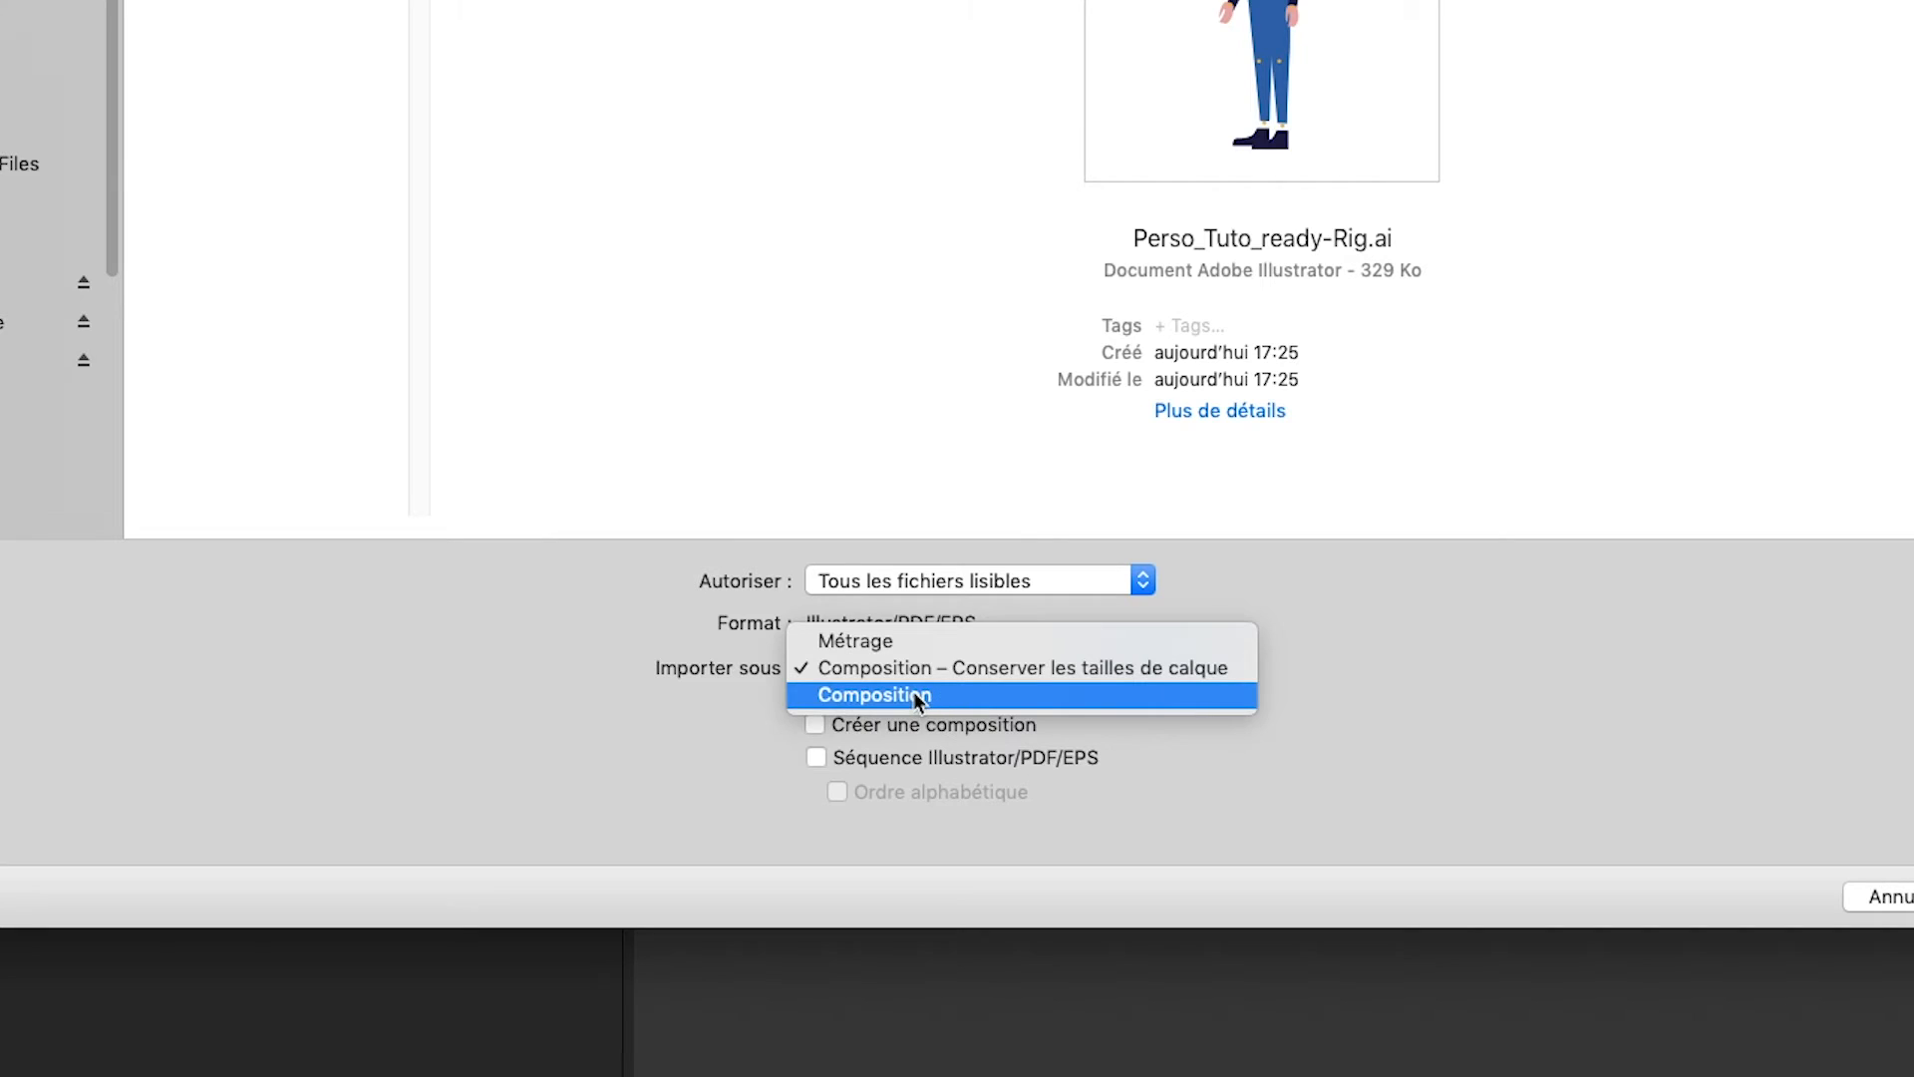
{"action": "left_click", "coordinate": [1244, 589]}
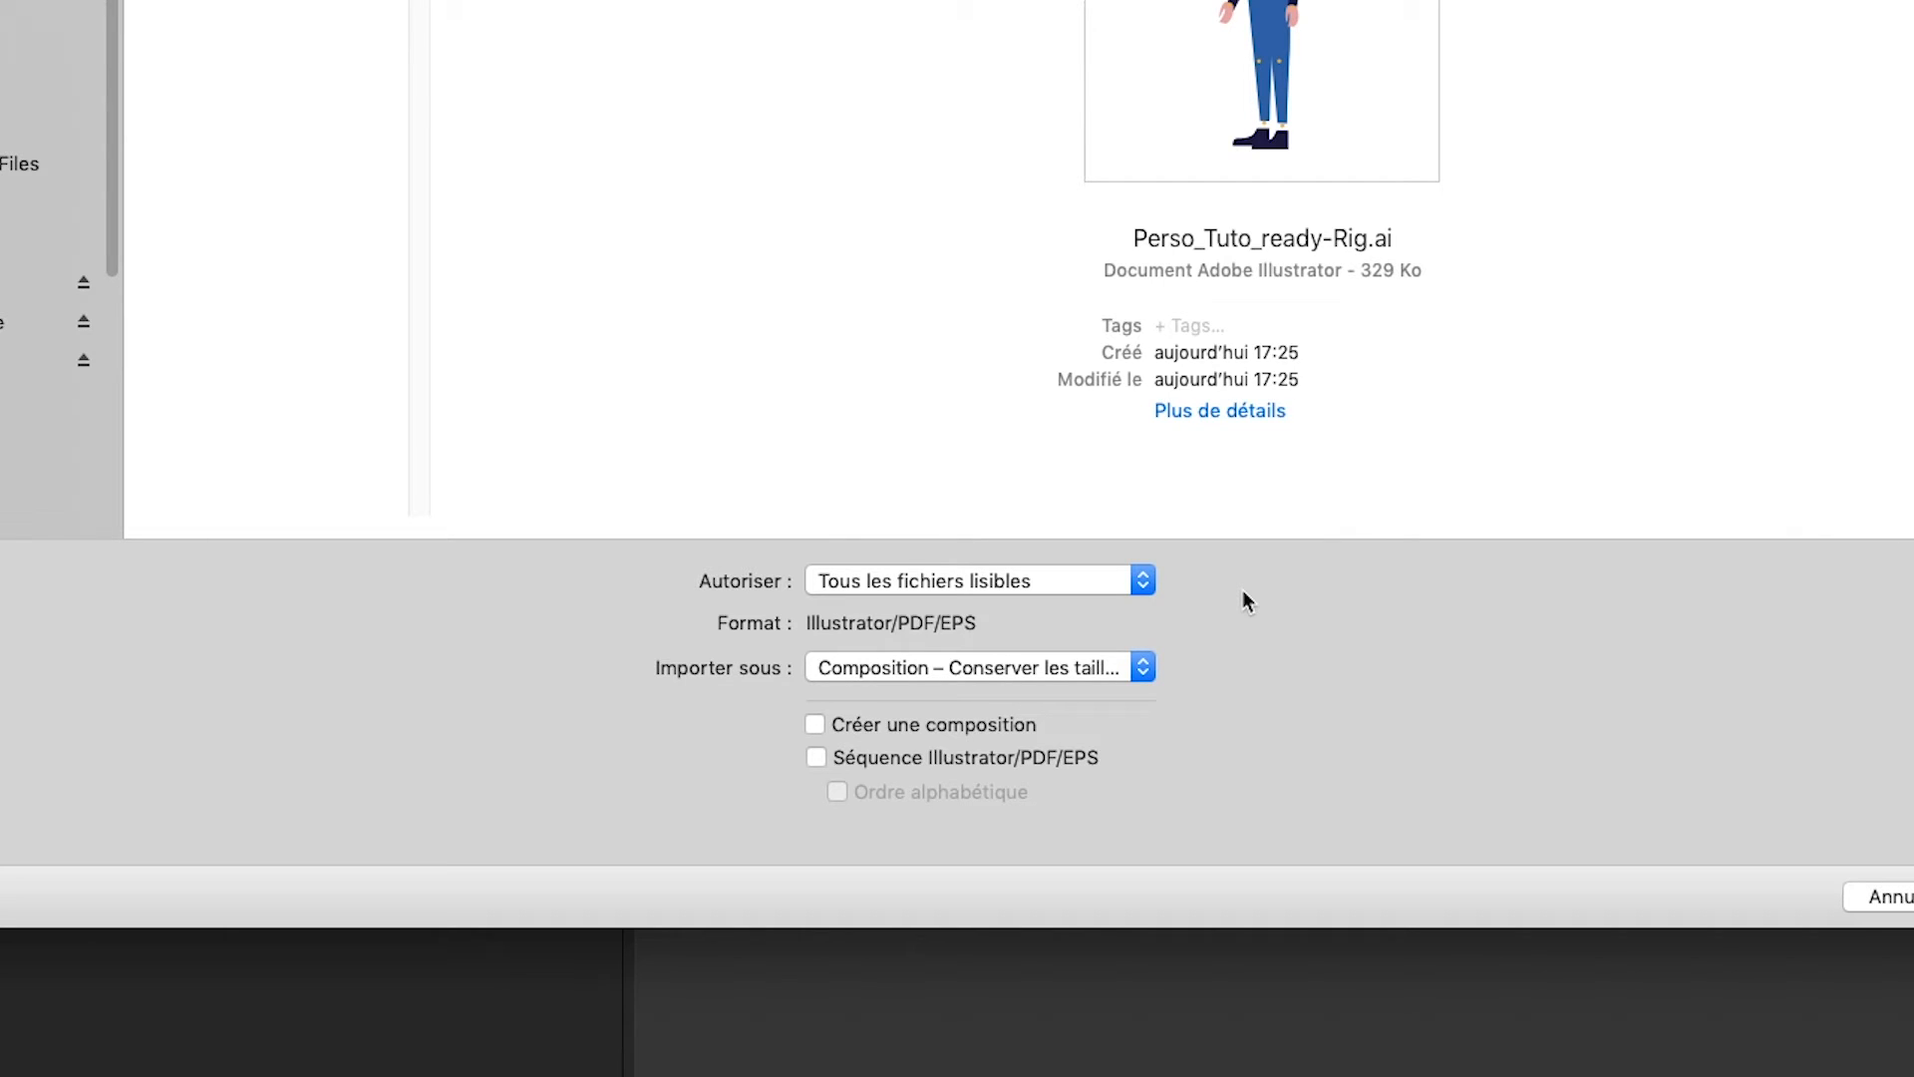
{"action": "left_click", "coordinate": [1111, 666]}
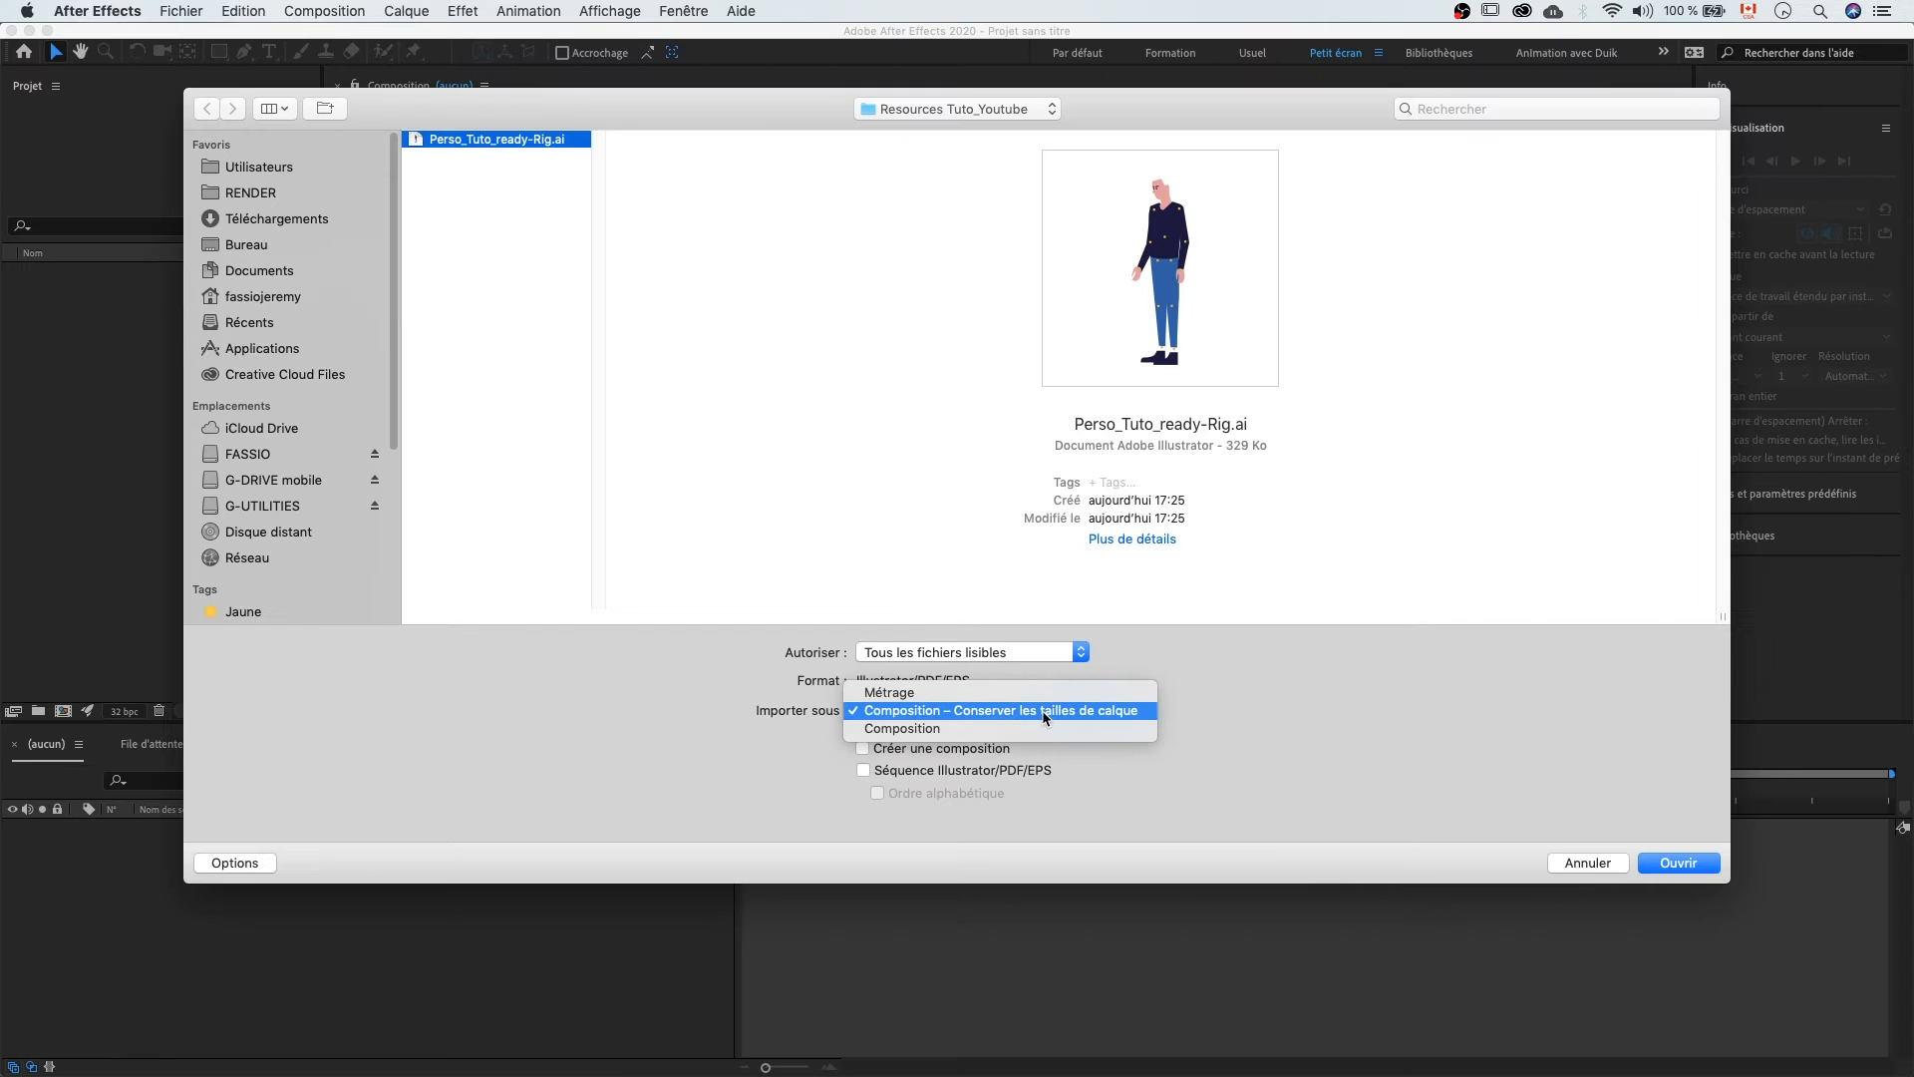
{"action": "left_click", "coordinate": [1087, 670]}
{"action": "left_click", "coordinate": [1679, 861]}
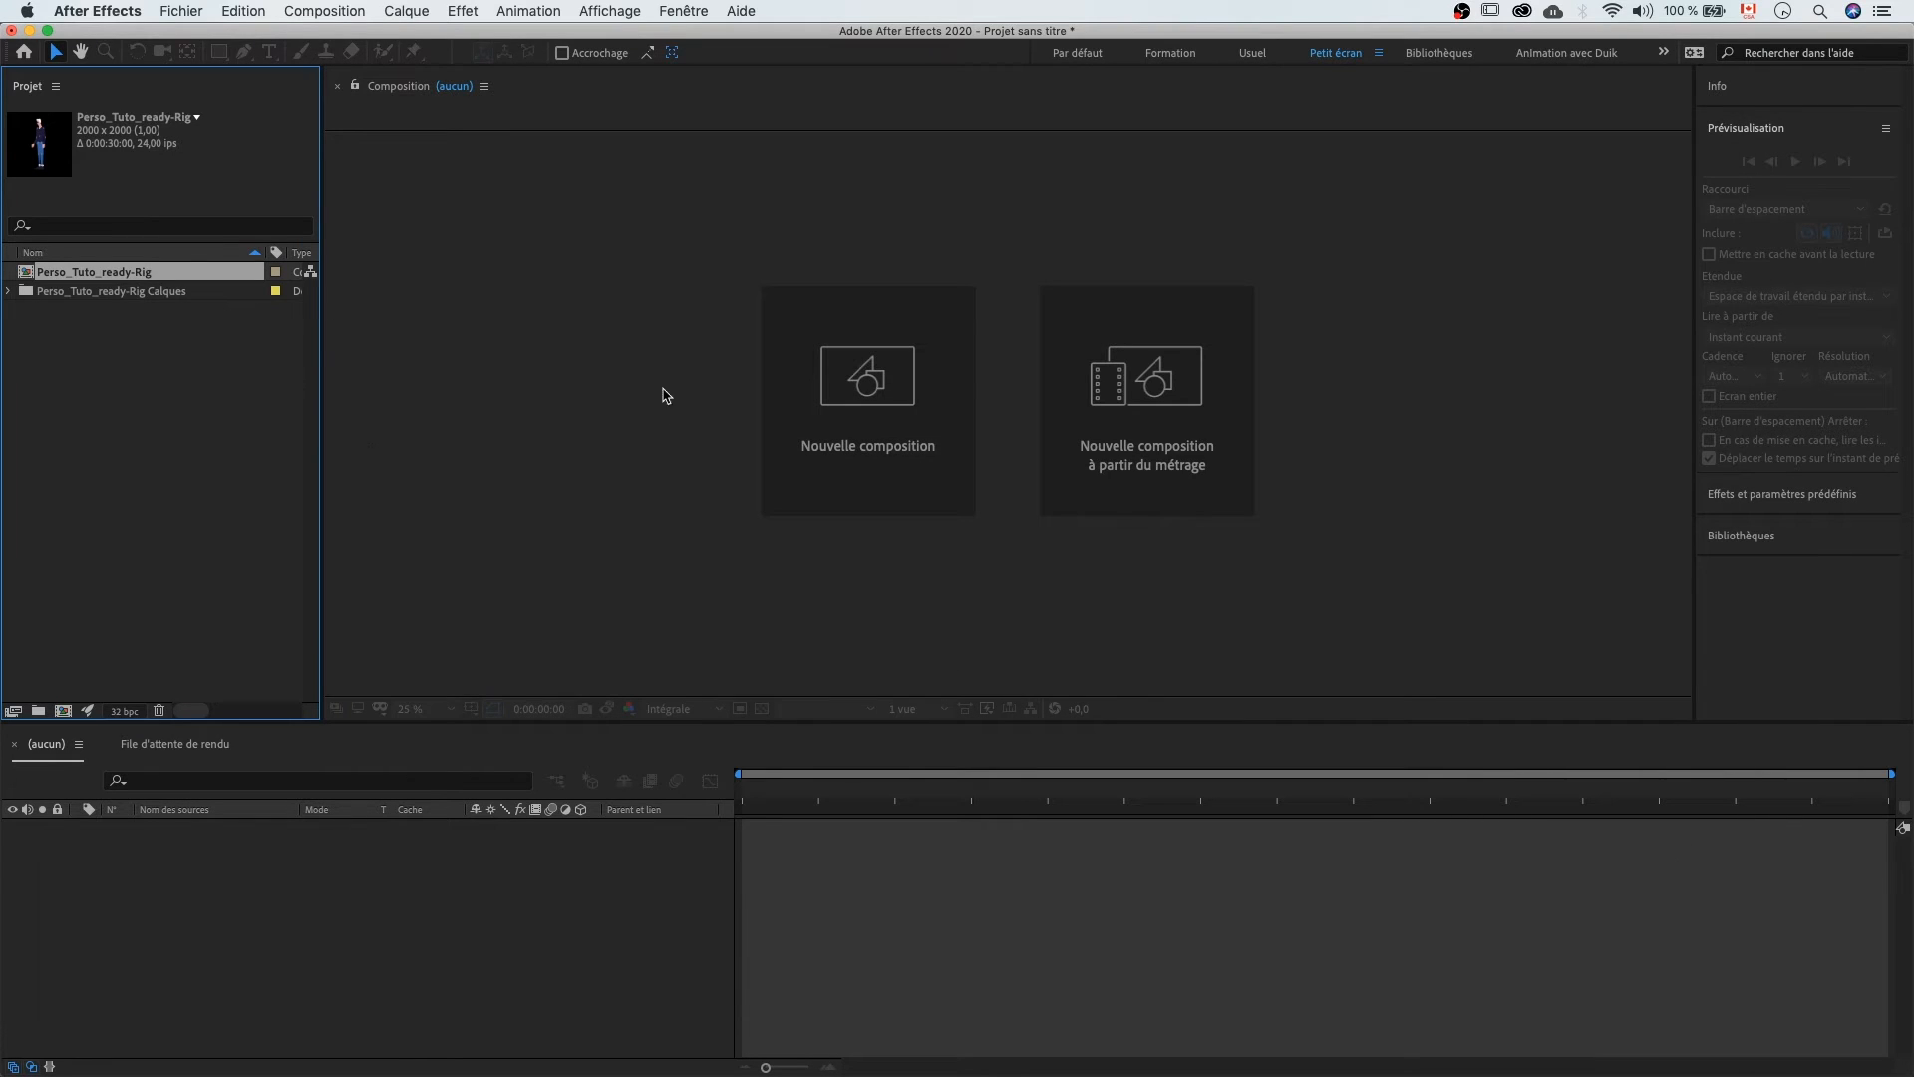
- Look inside the imported Calques folder, collapse it again, and open the Perso_Tuto_ready-Rig composition
{"action": "left_click", "coordinate": [9, 291]}
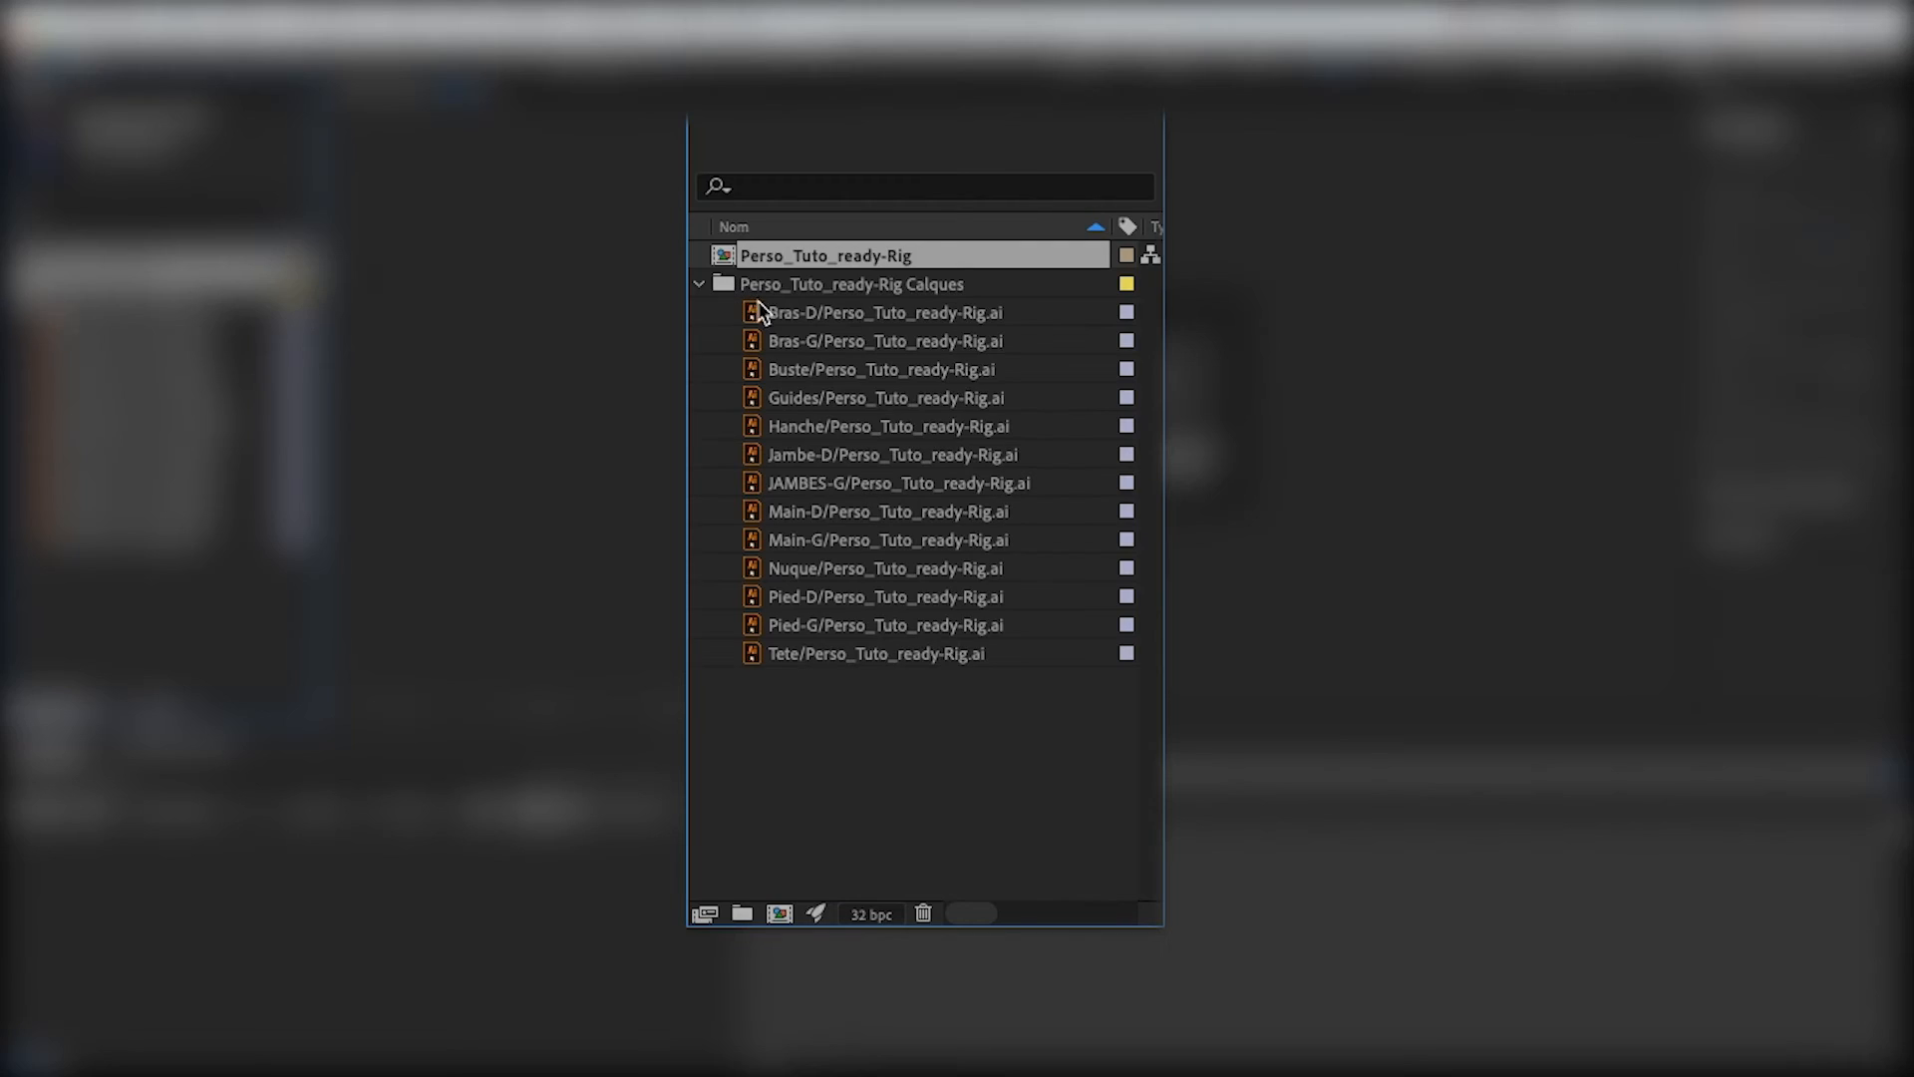
{"action": "left_click", "coordinate": [699, 284]}
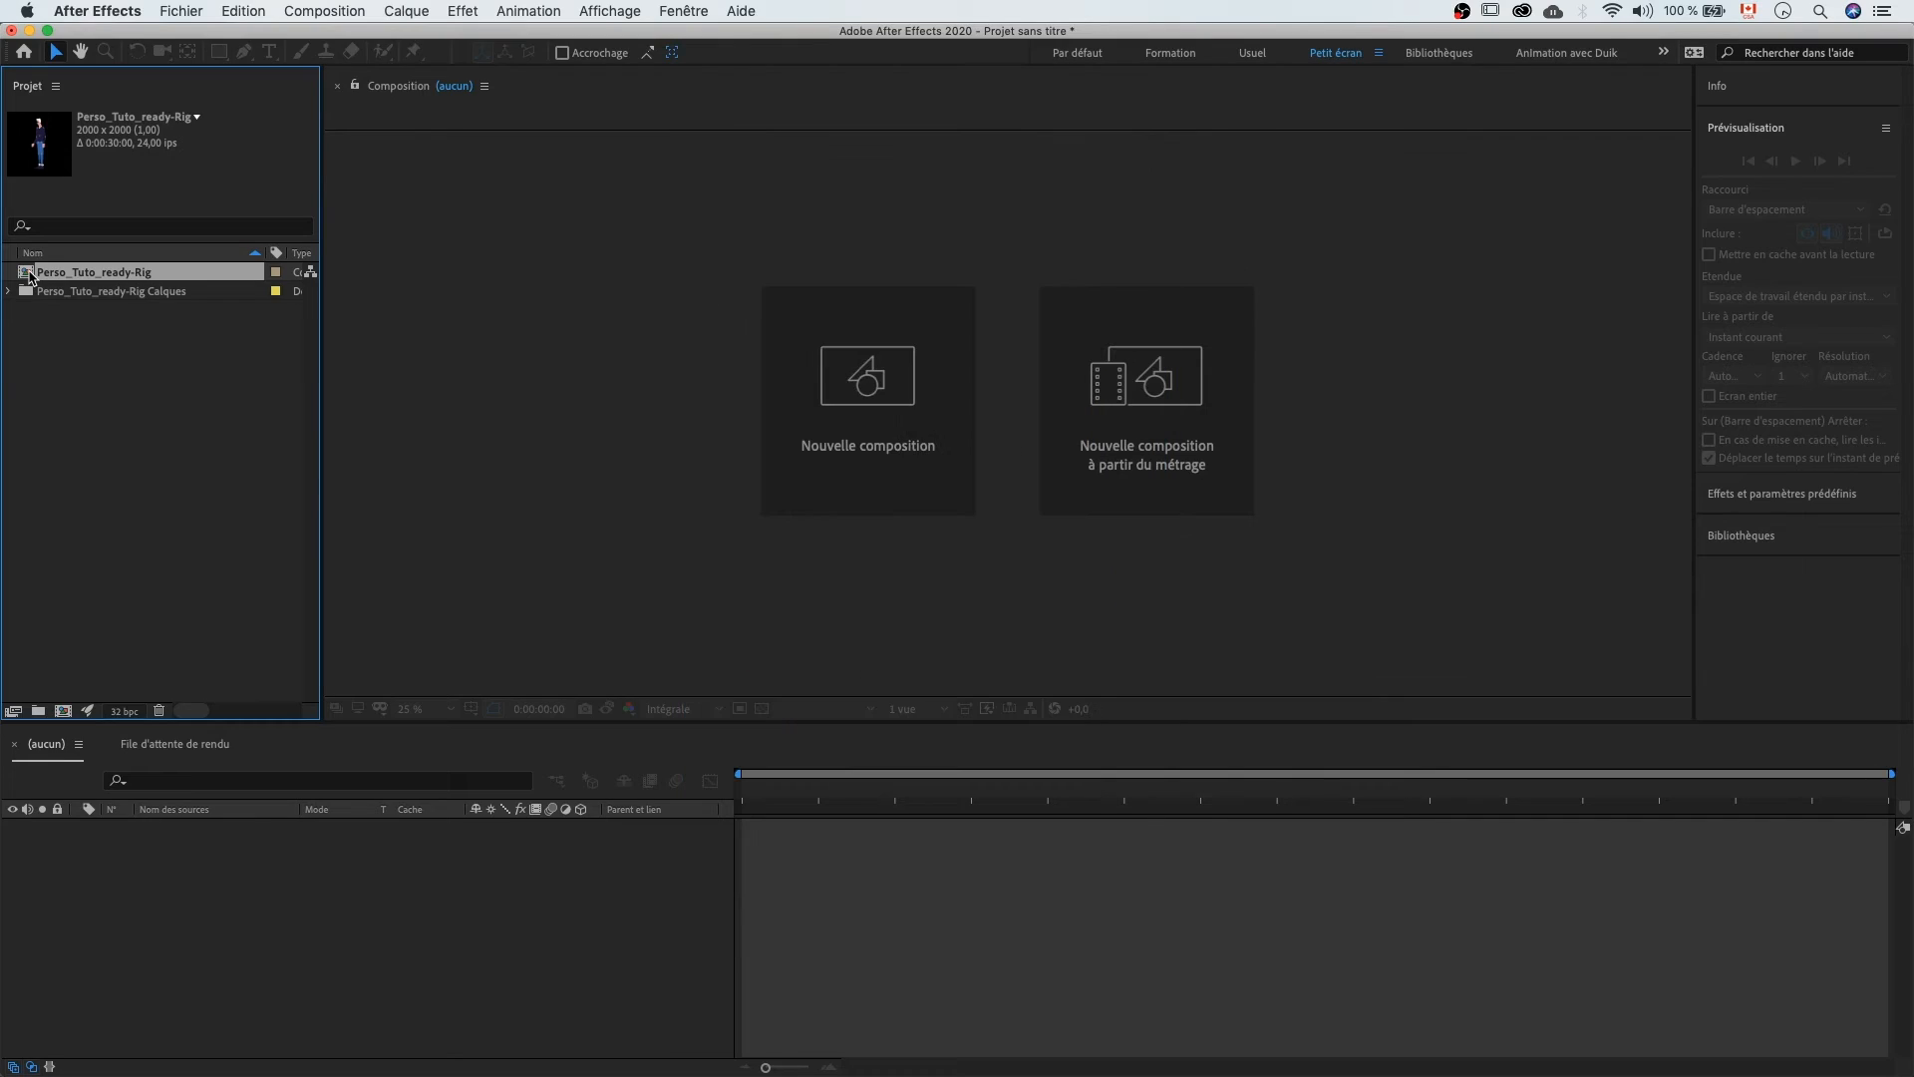
{"action": "double_click", "coordinate": [27, 274]}
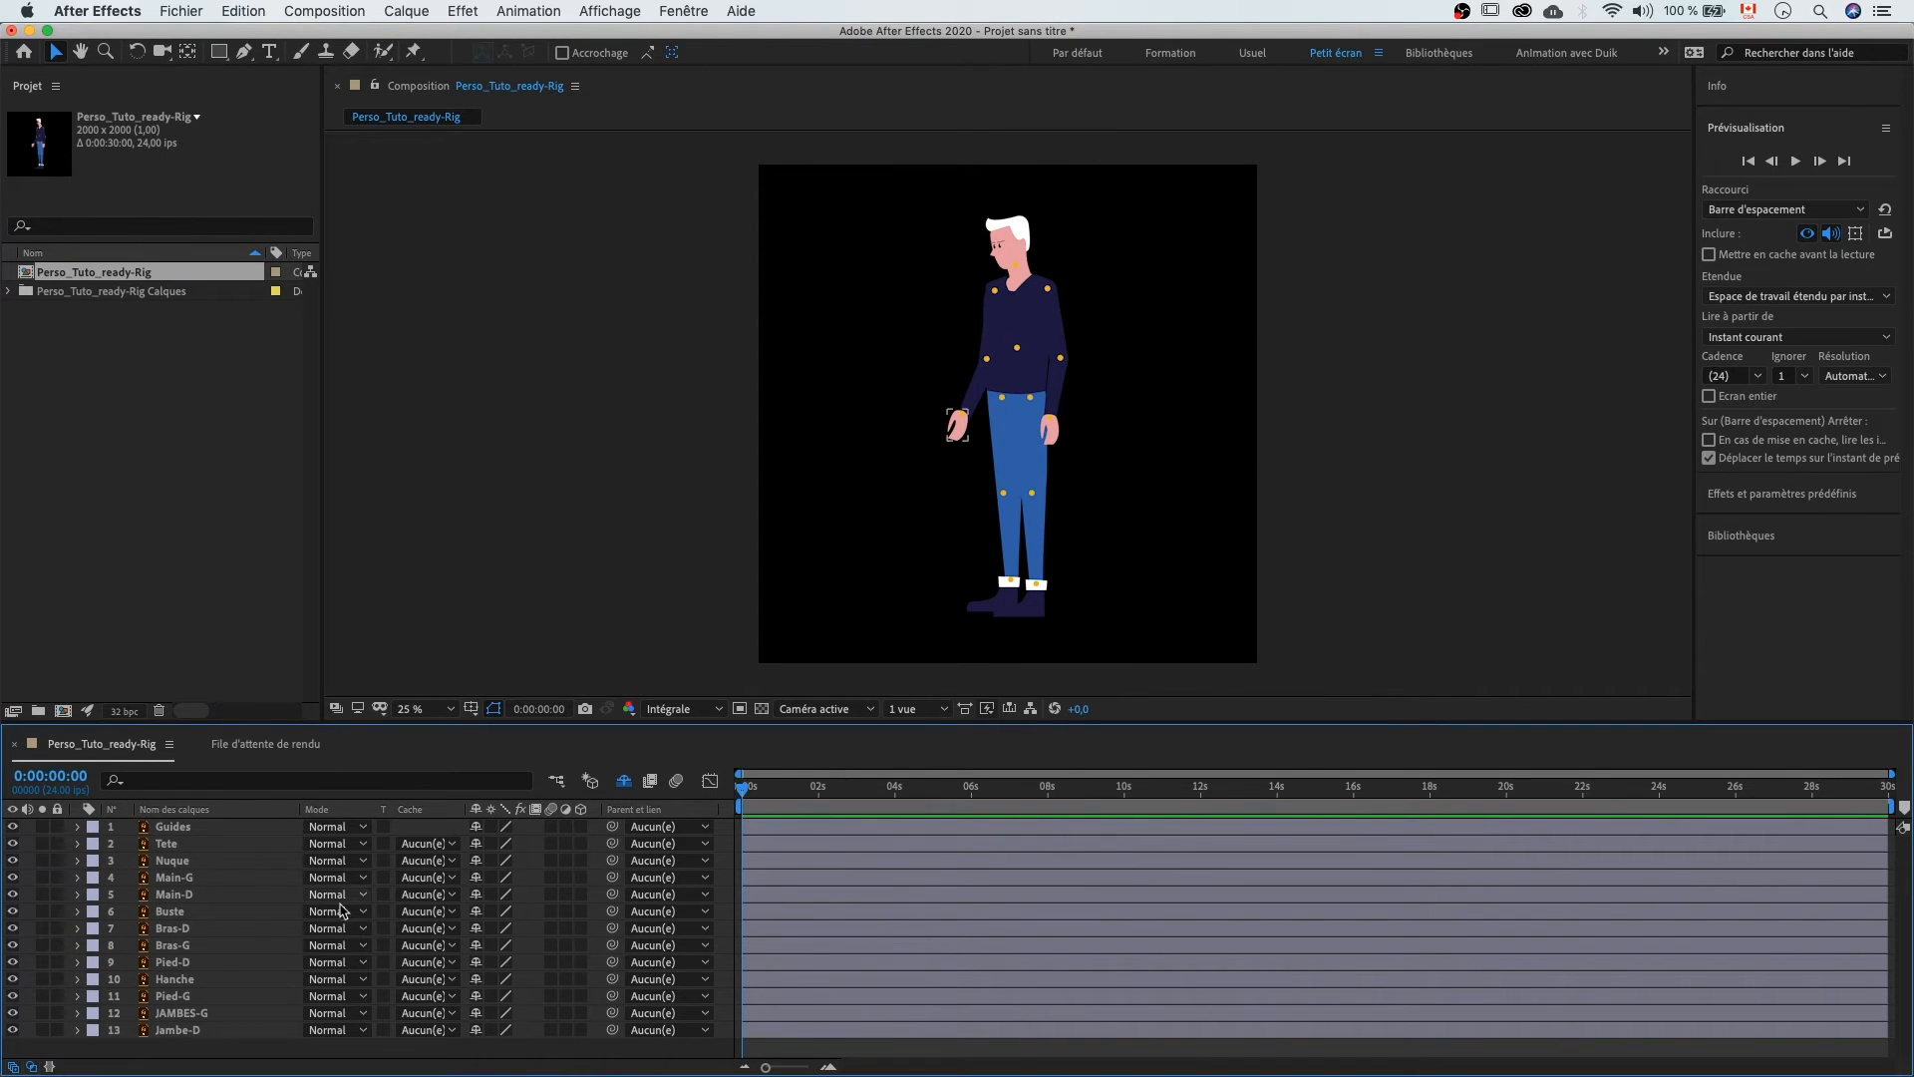
- Select the Guides, Tete, Nuque and Main-G layers one at a time to review the imported layer names
{"action": "left_click", "coordinate": [185, 828]}
{"action": "left_click", "coordinate": [182, 845]}
{"action": "left_click", "coordinate": [181, 863]}
{"action": "left_click", "coordinate": [179, 873]}
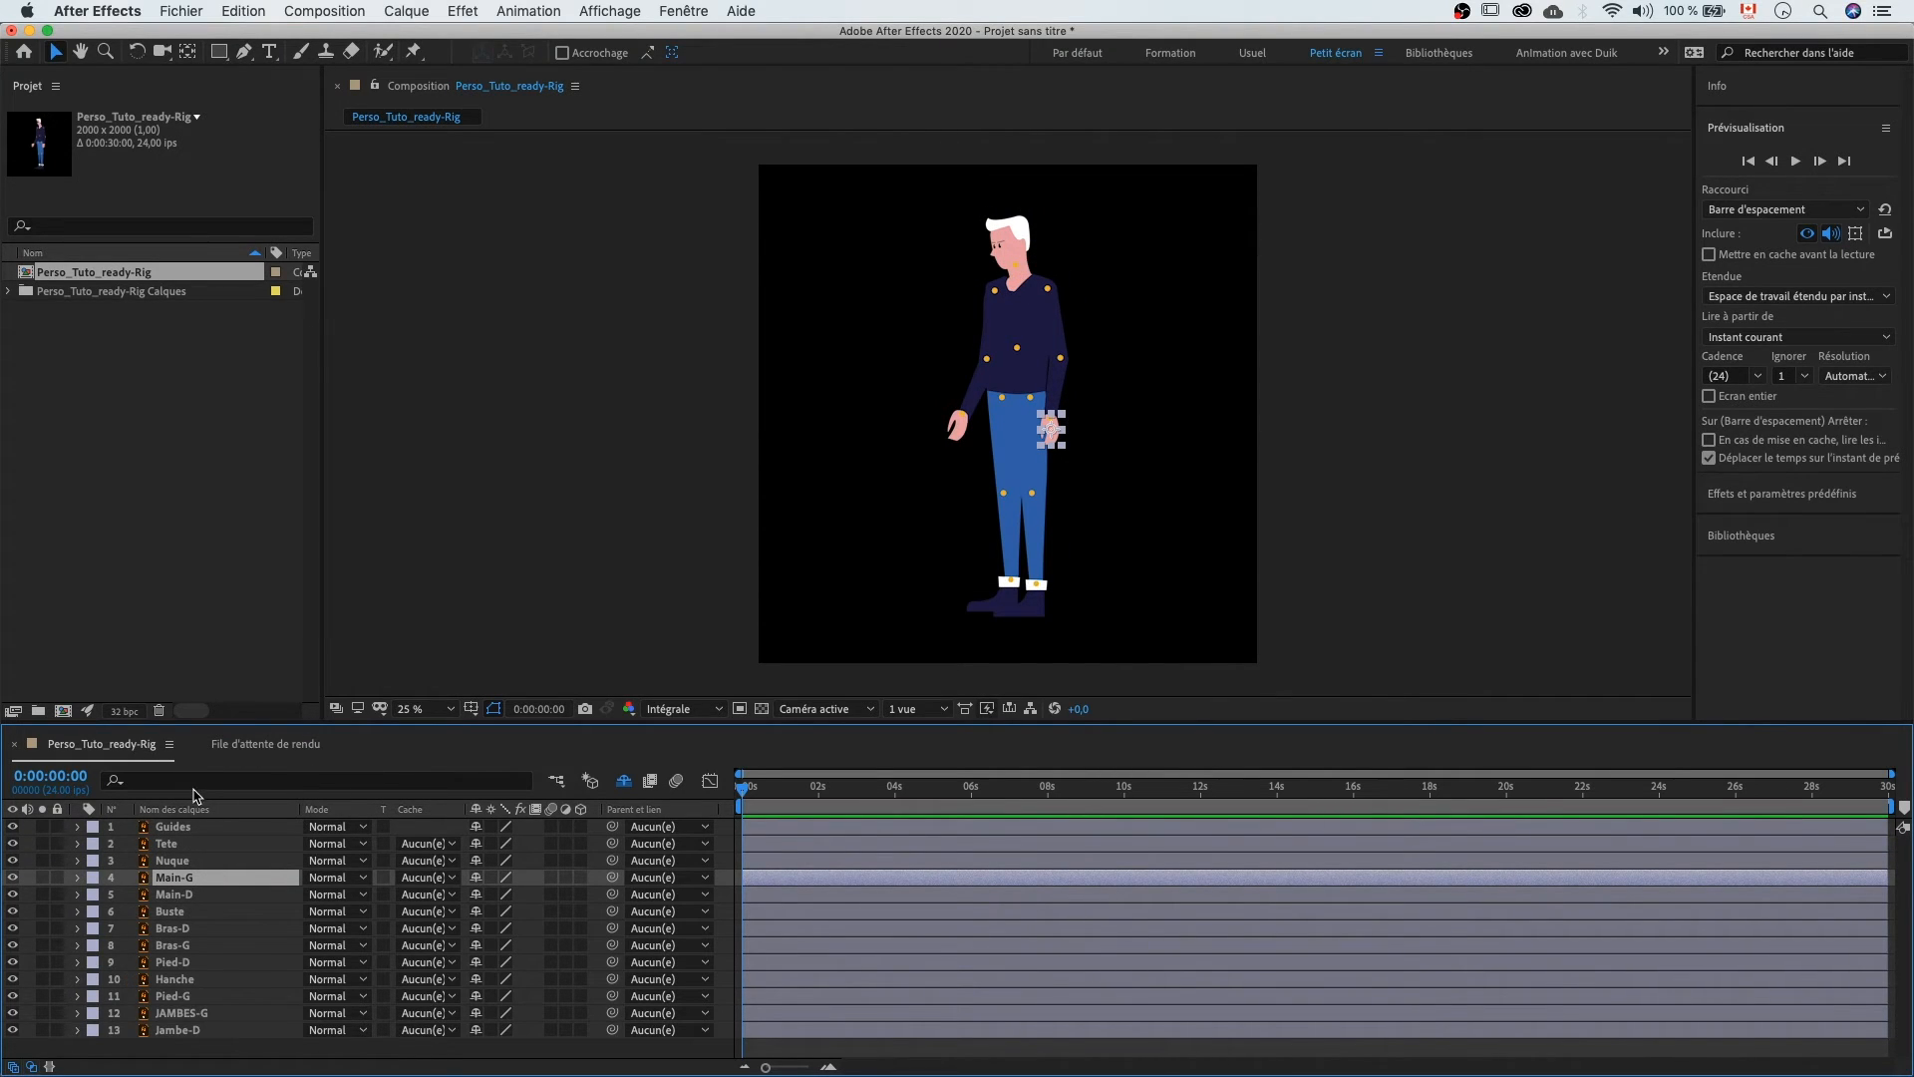
- Search the timeline for layers named "bras" and clear the search to list all layers again
{"action": "left_click", "coordinate": [209, 783]}
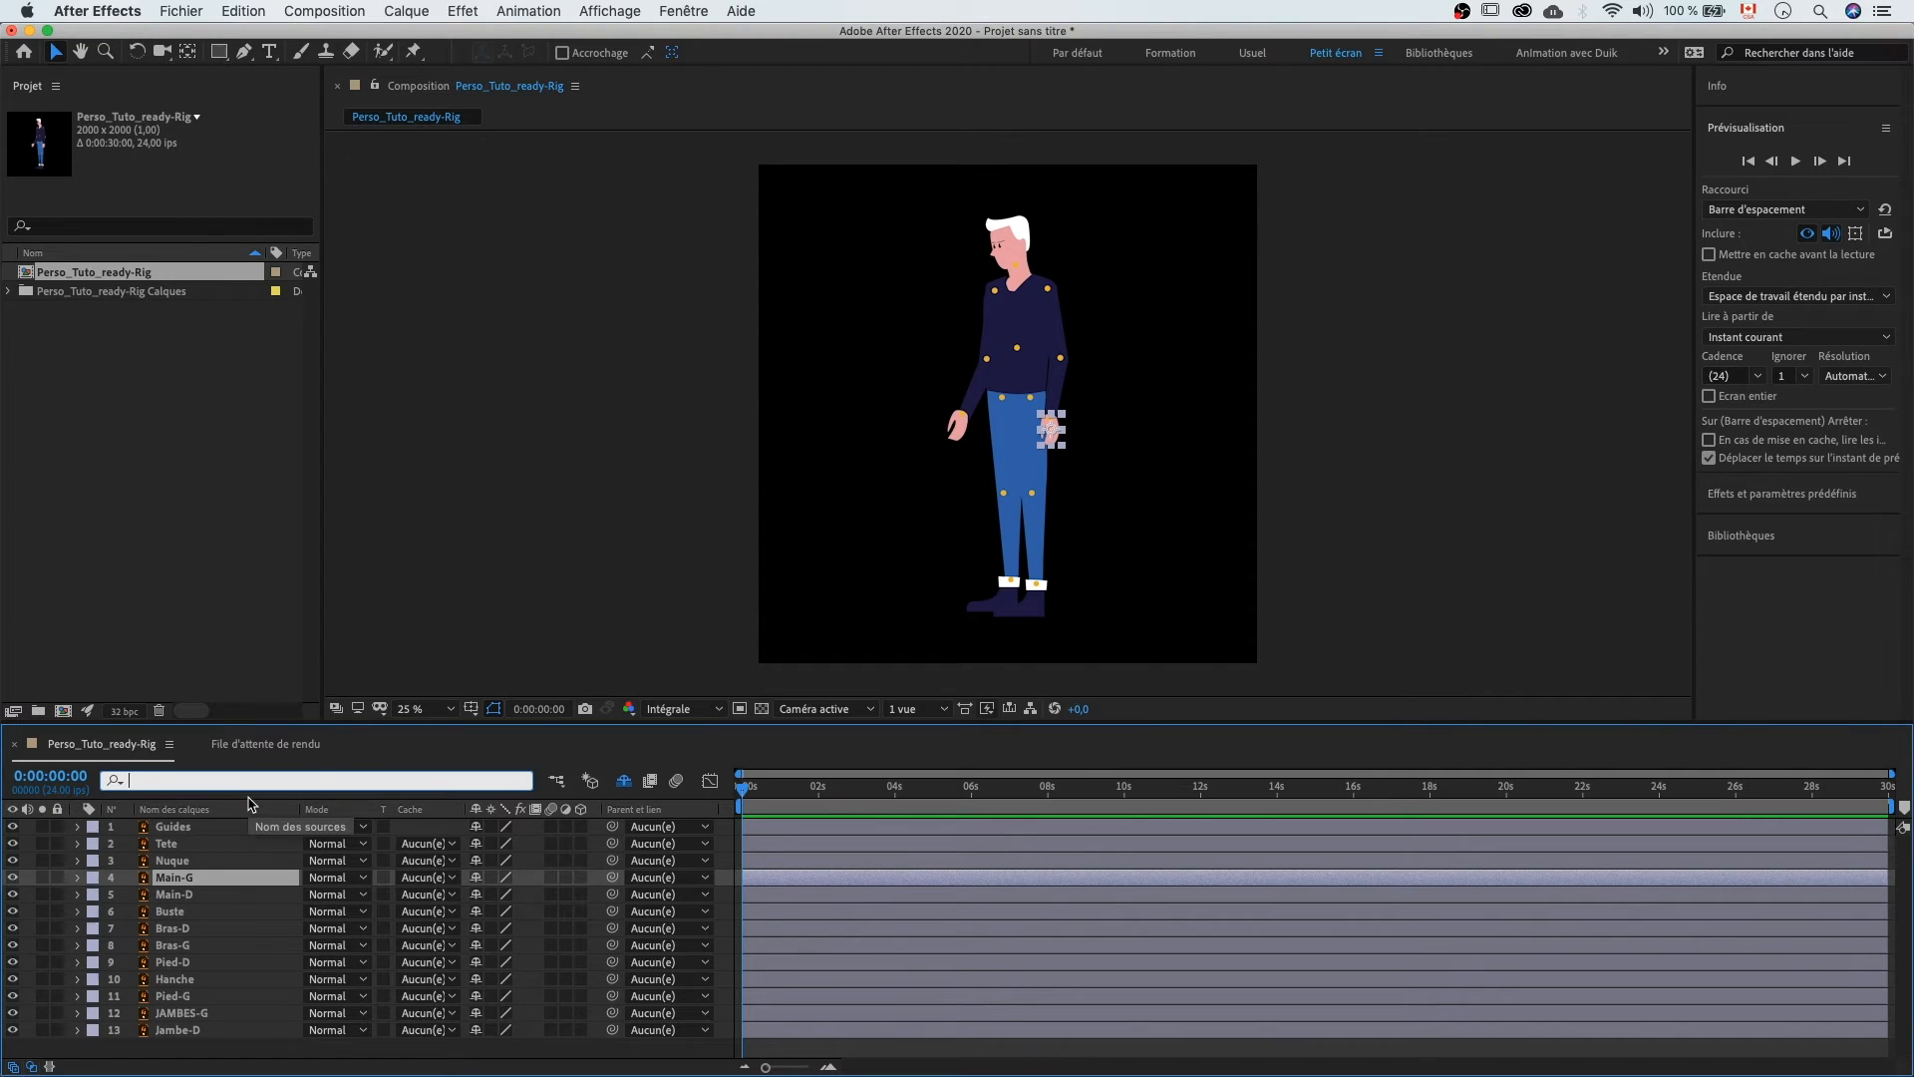
{"action": "type", "text": "Bras"}
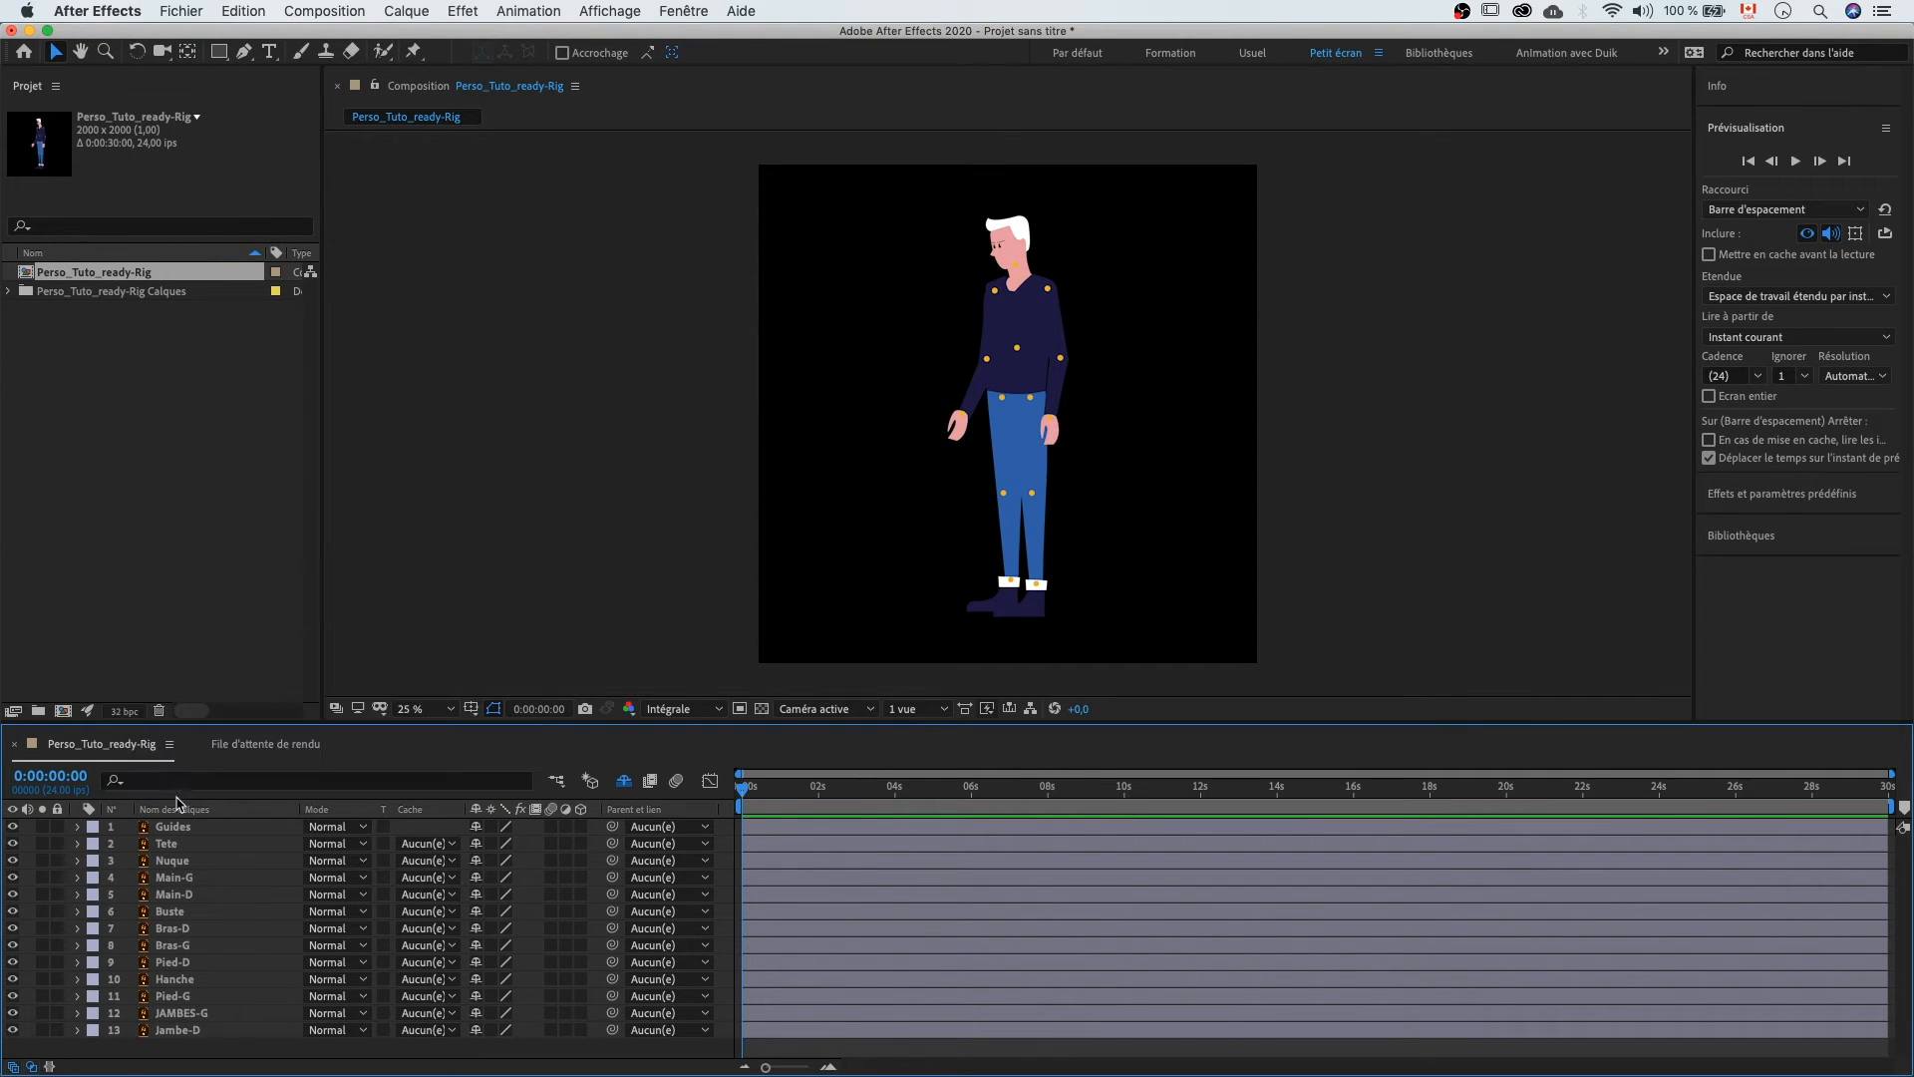
{"action": "left_click", "coordinate": [180, 781]}
{"action": "type", "text": "bras"}
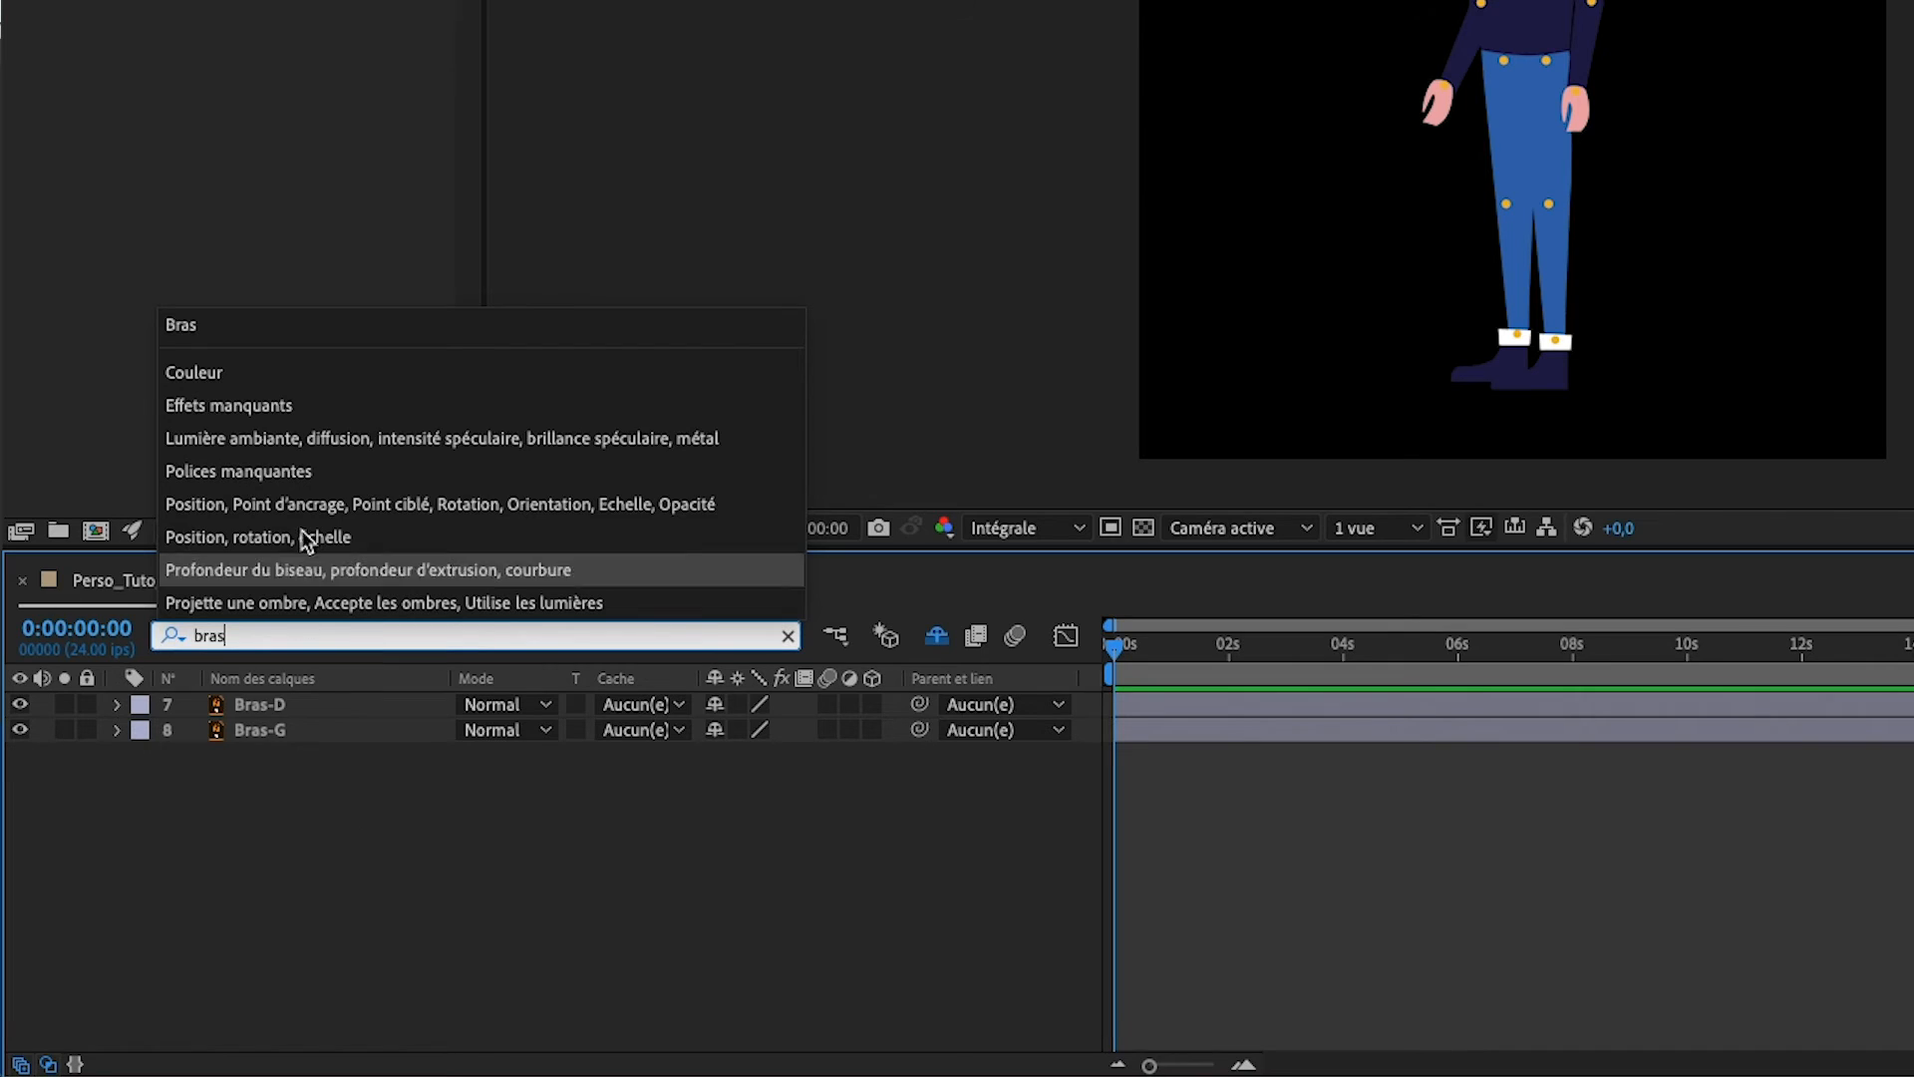
{"action": "left_click", "coordinate": [257, 895]}
{"action": "left_click", "coordinate": [180, 632]}
{"action": "key", "text": "BackSpace"}
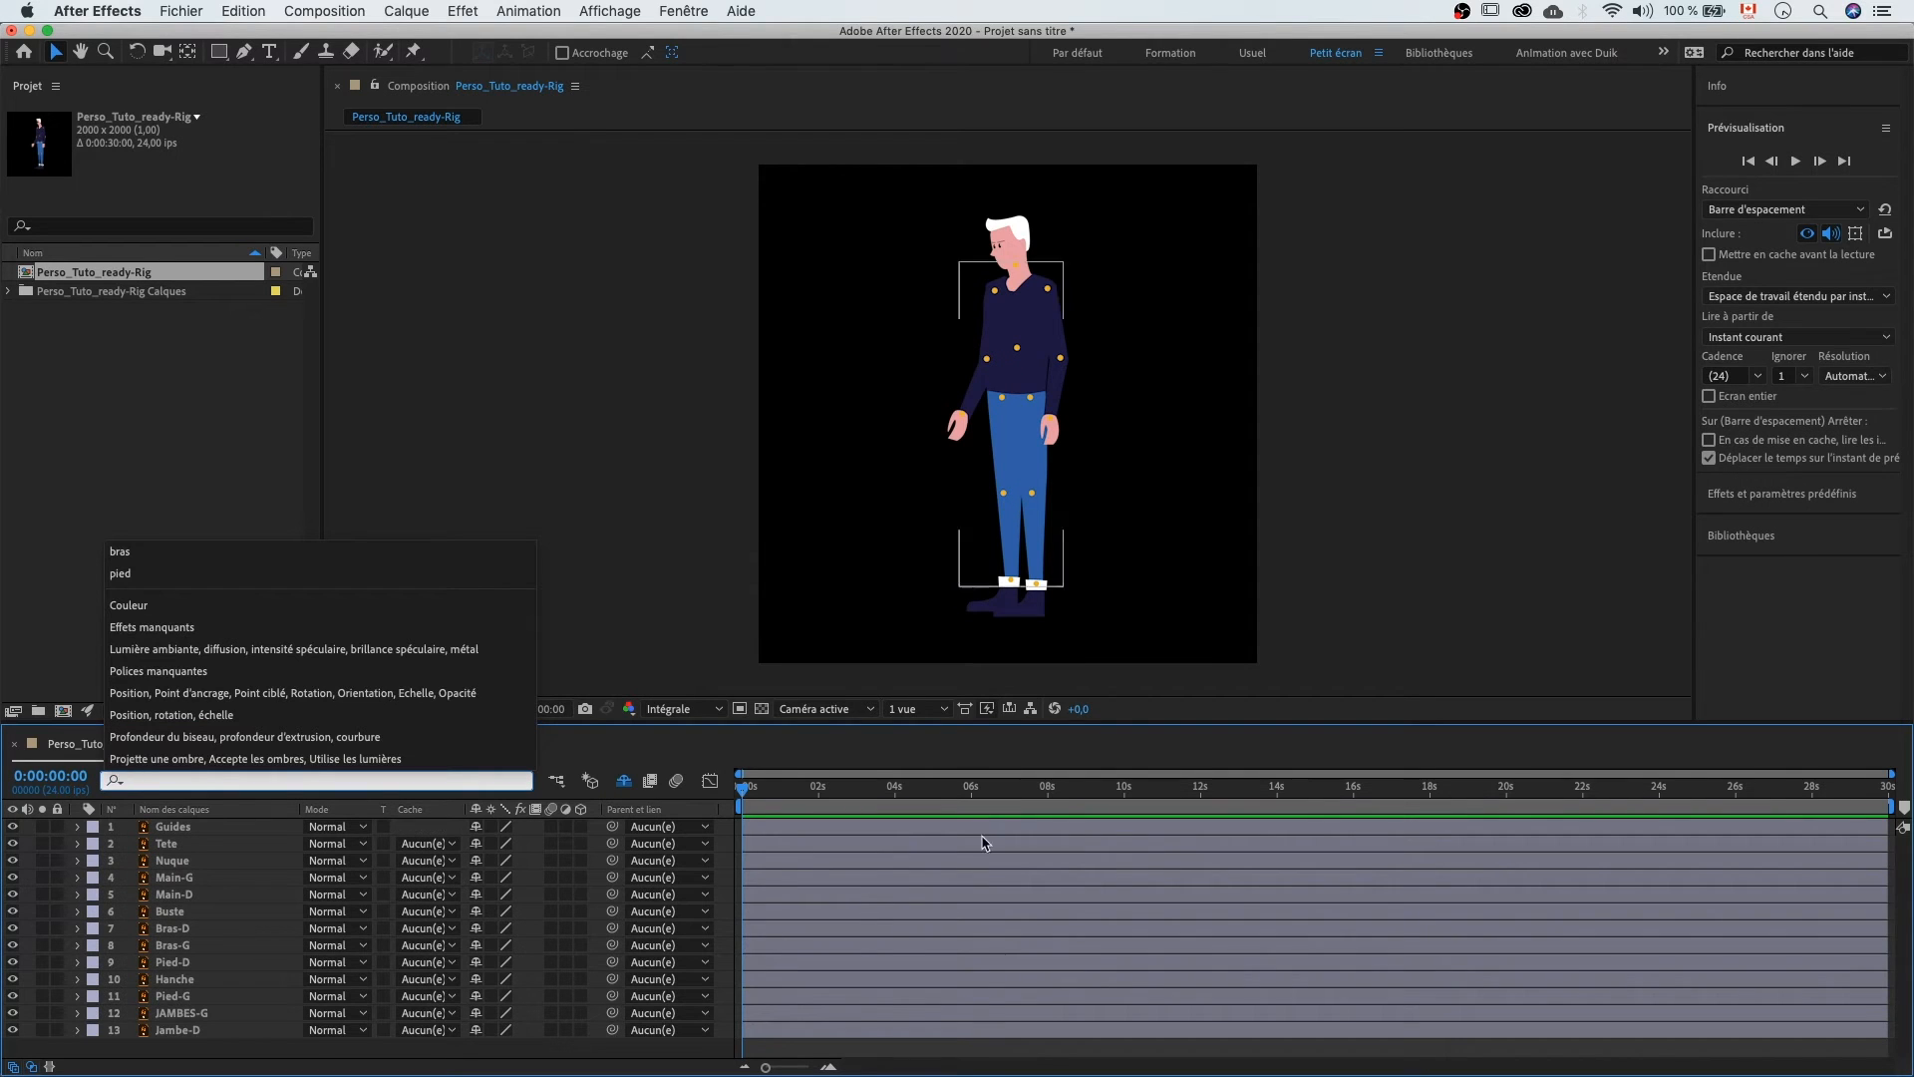
{"action": "left_click", "coordinate": [225, 1048]}
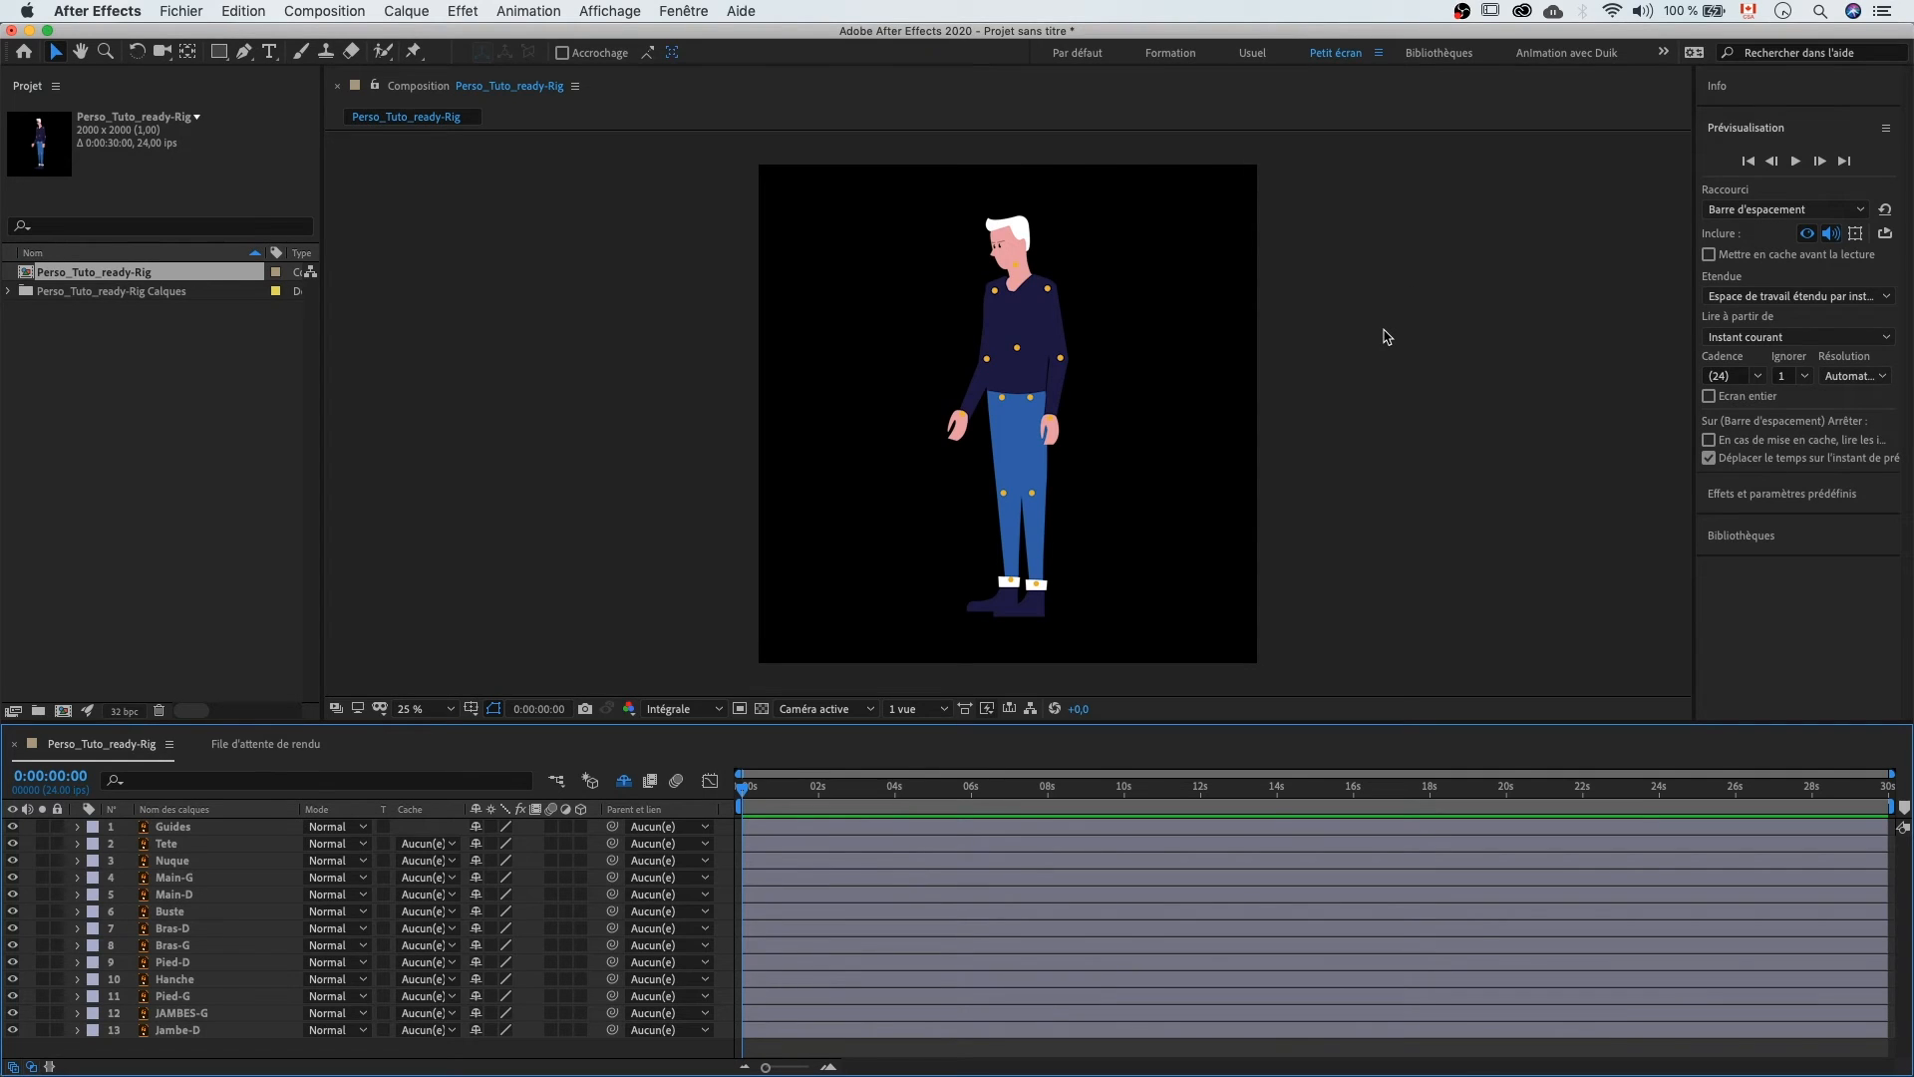
- Switch to Firefox and skim the Mapping Motion article on preparing Illustrator files for After Effects, including its layer, naming, artboard and import advice
{"action": "key", "text": "super+Tab"}
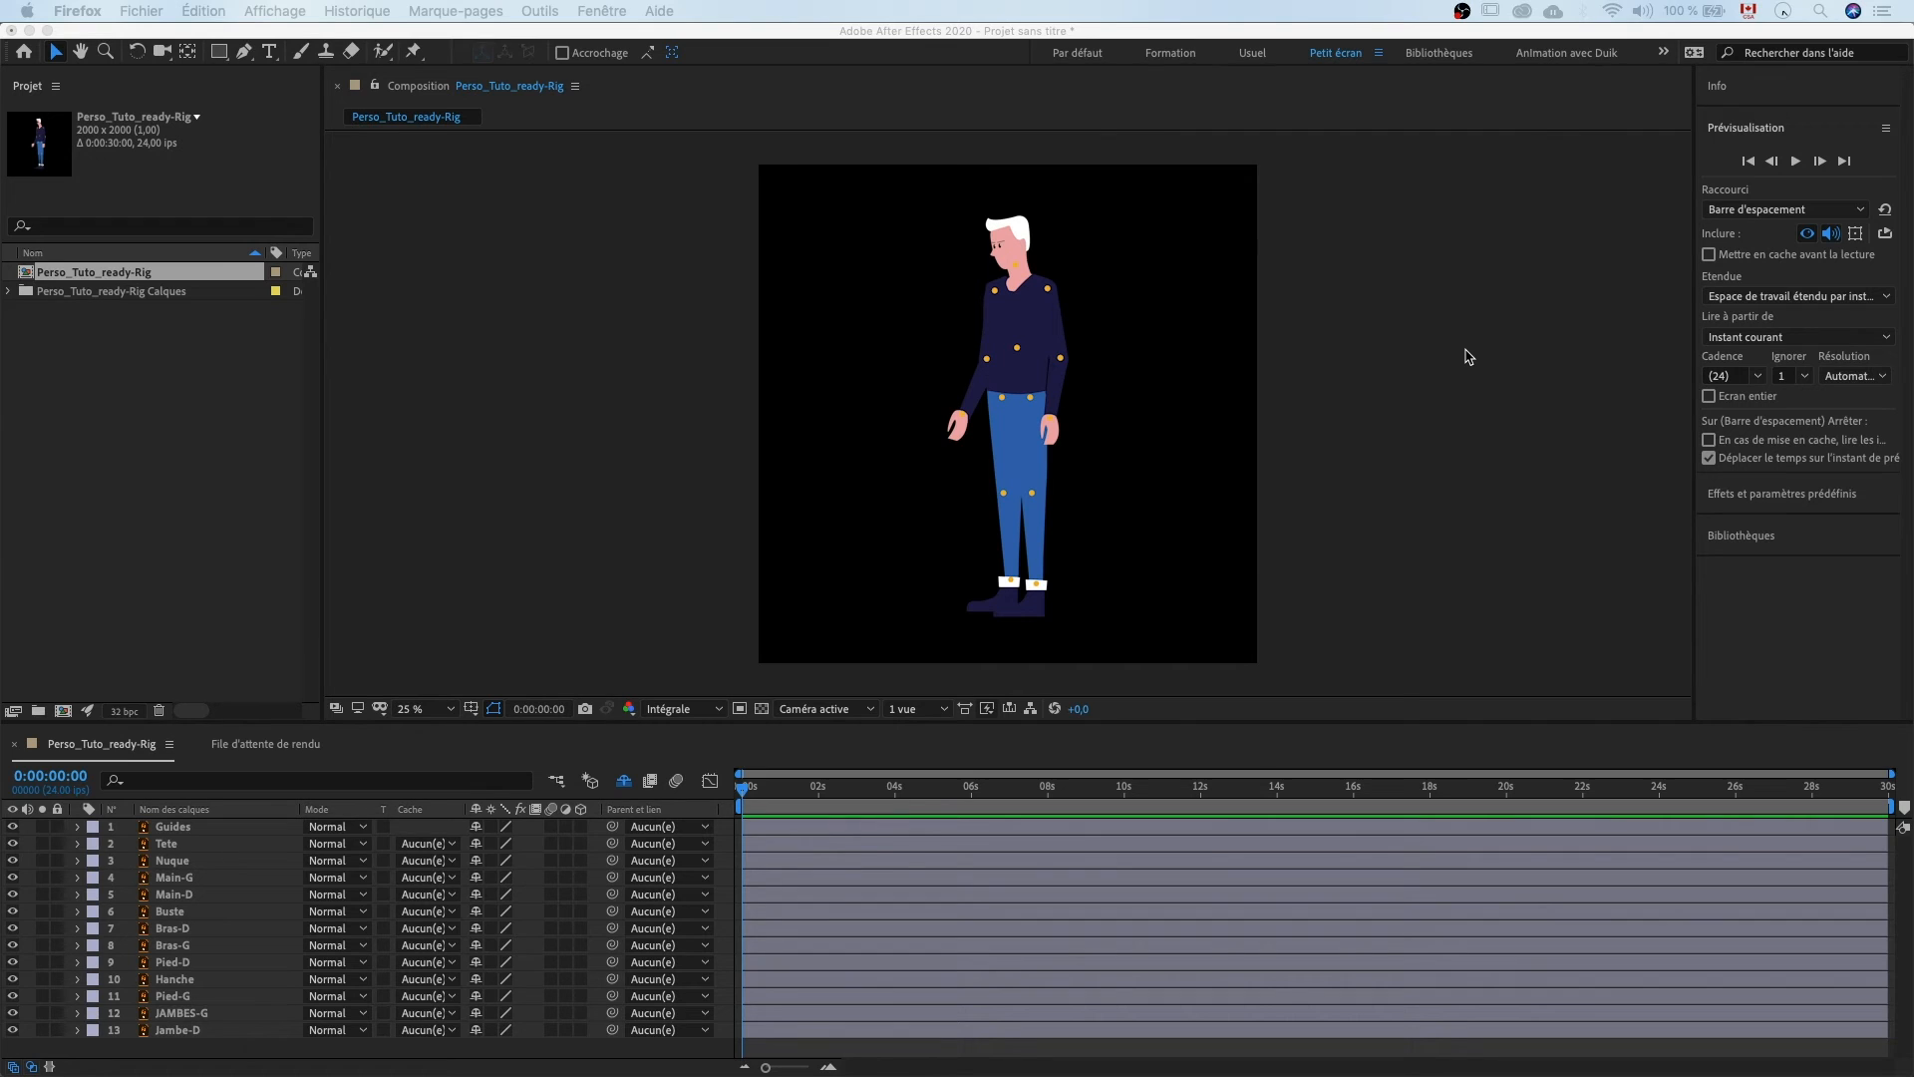
{"action": "left_click_drag", "start_coordinate": [1913, 45], "coordinate": [580, 40]}
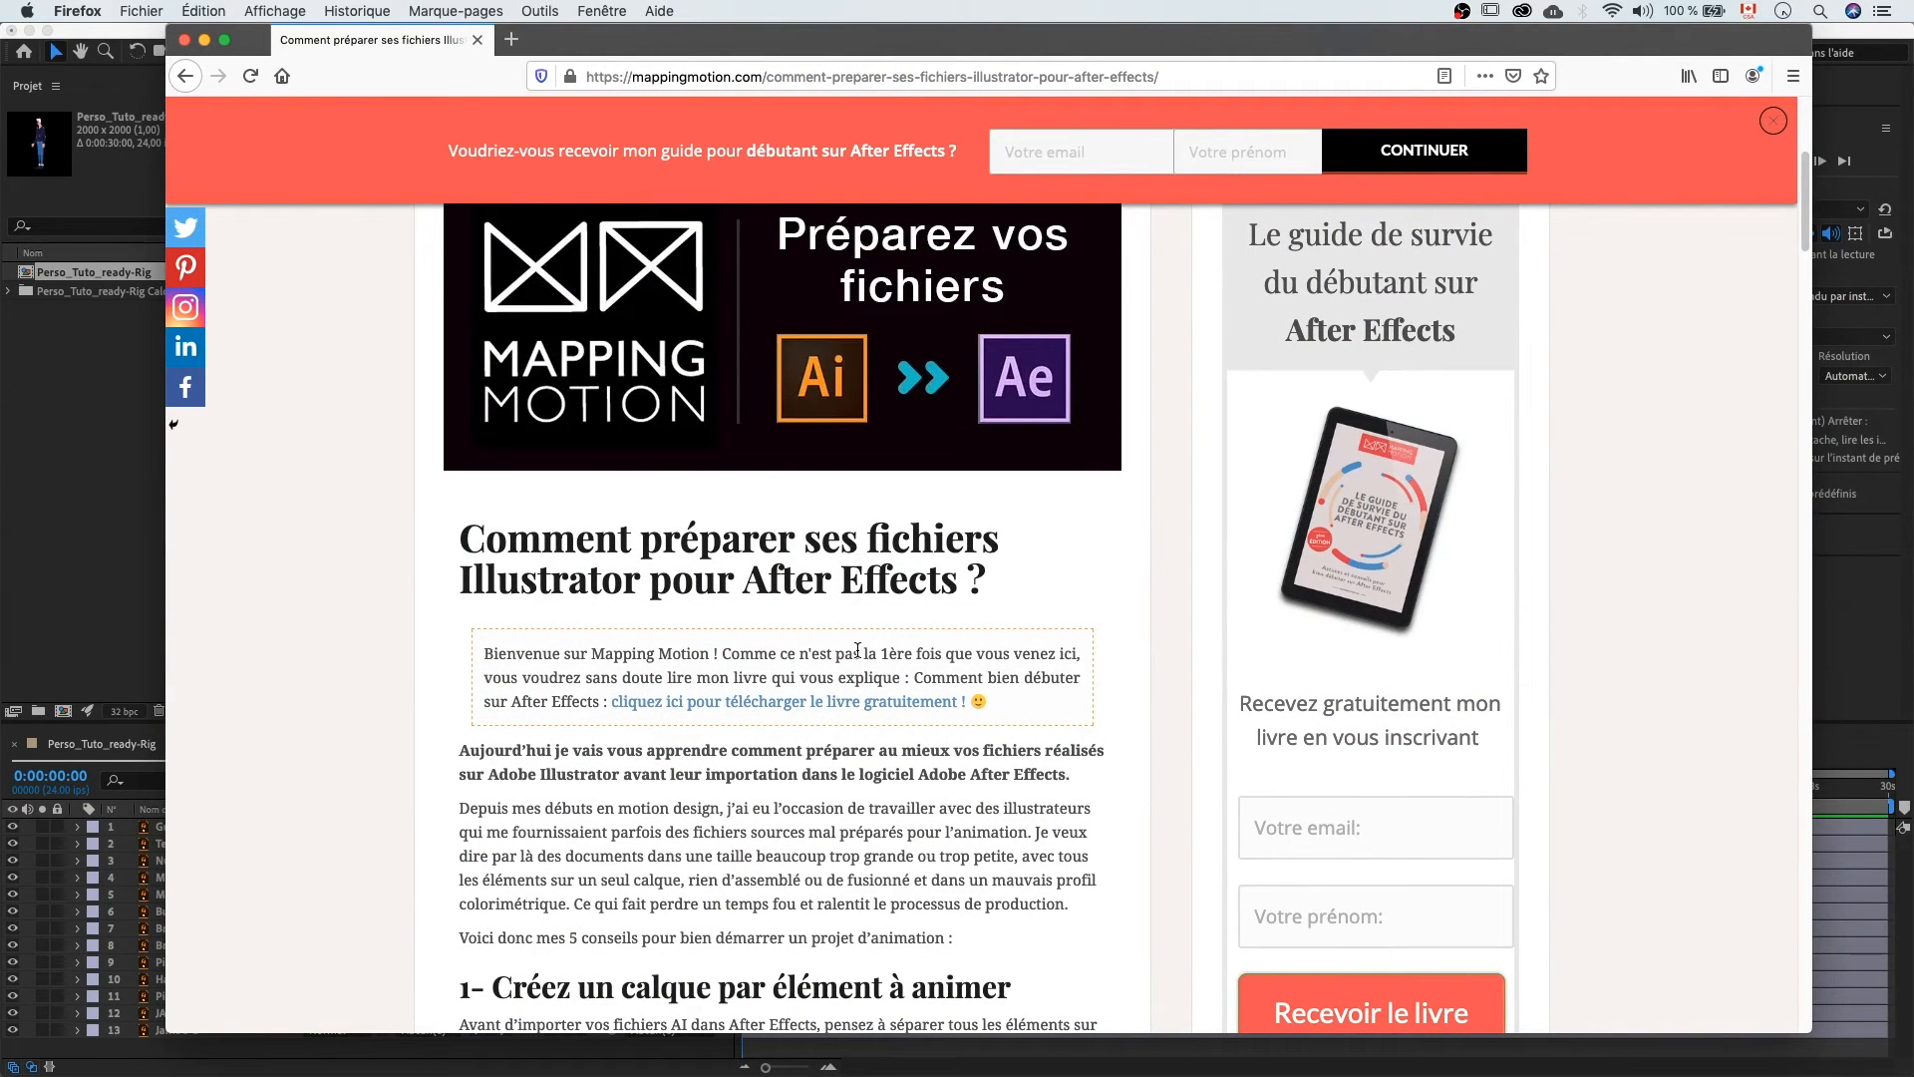
{"action": "scroll", "coordinate": [913, 638], "scroll_direction": "down", "scroll_amount": 1}
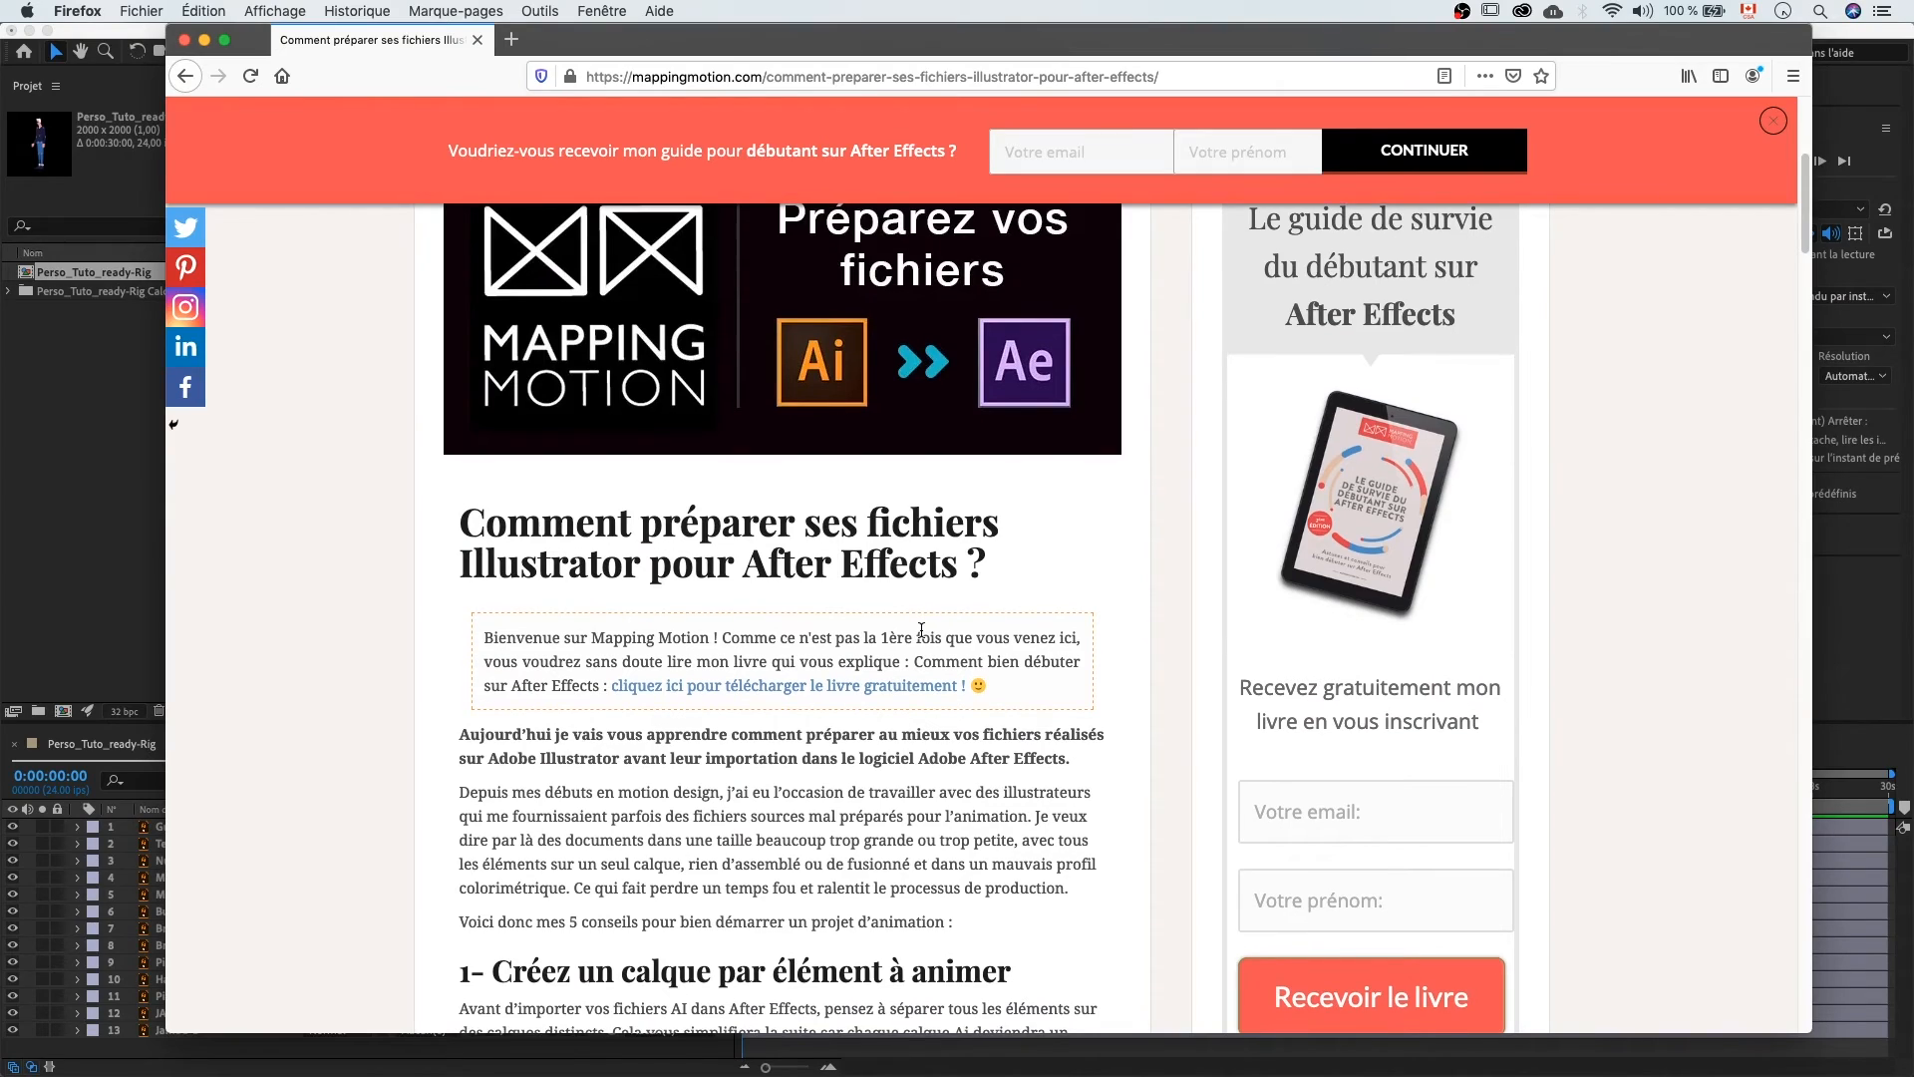
{"action": "scroll", "coordinate": [921, 630], "scroll_direction": "down", "scroll_amount": 10}
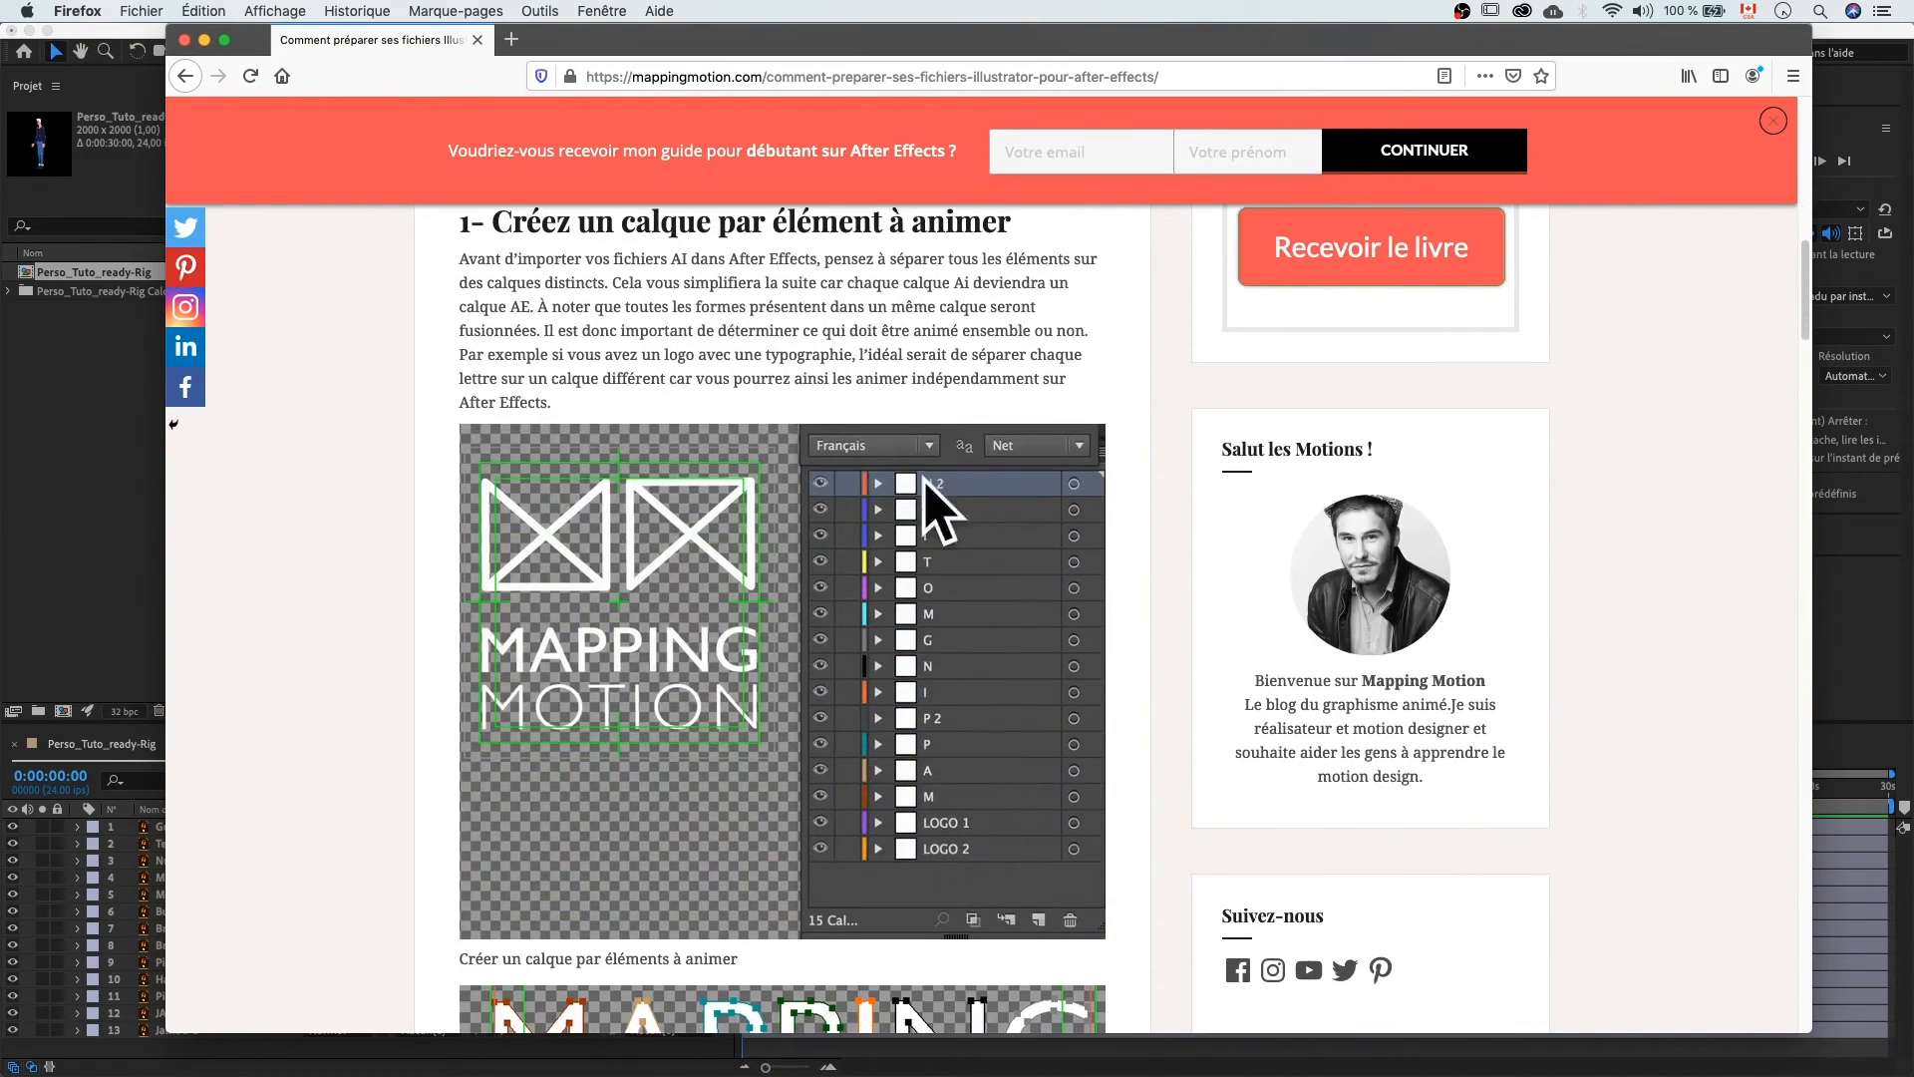
{"action": "scroll", "coordinate": [984, 763], "scroll_direction": "down", "scroll_amount": 9}
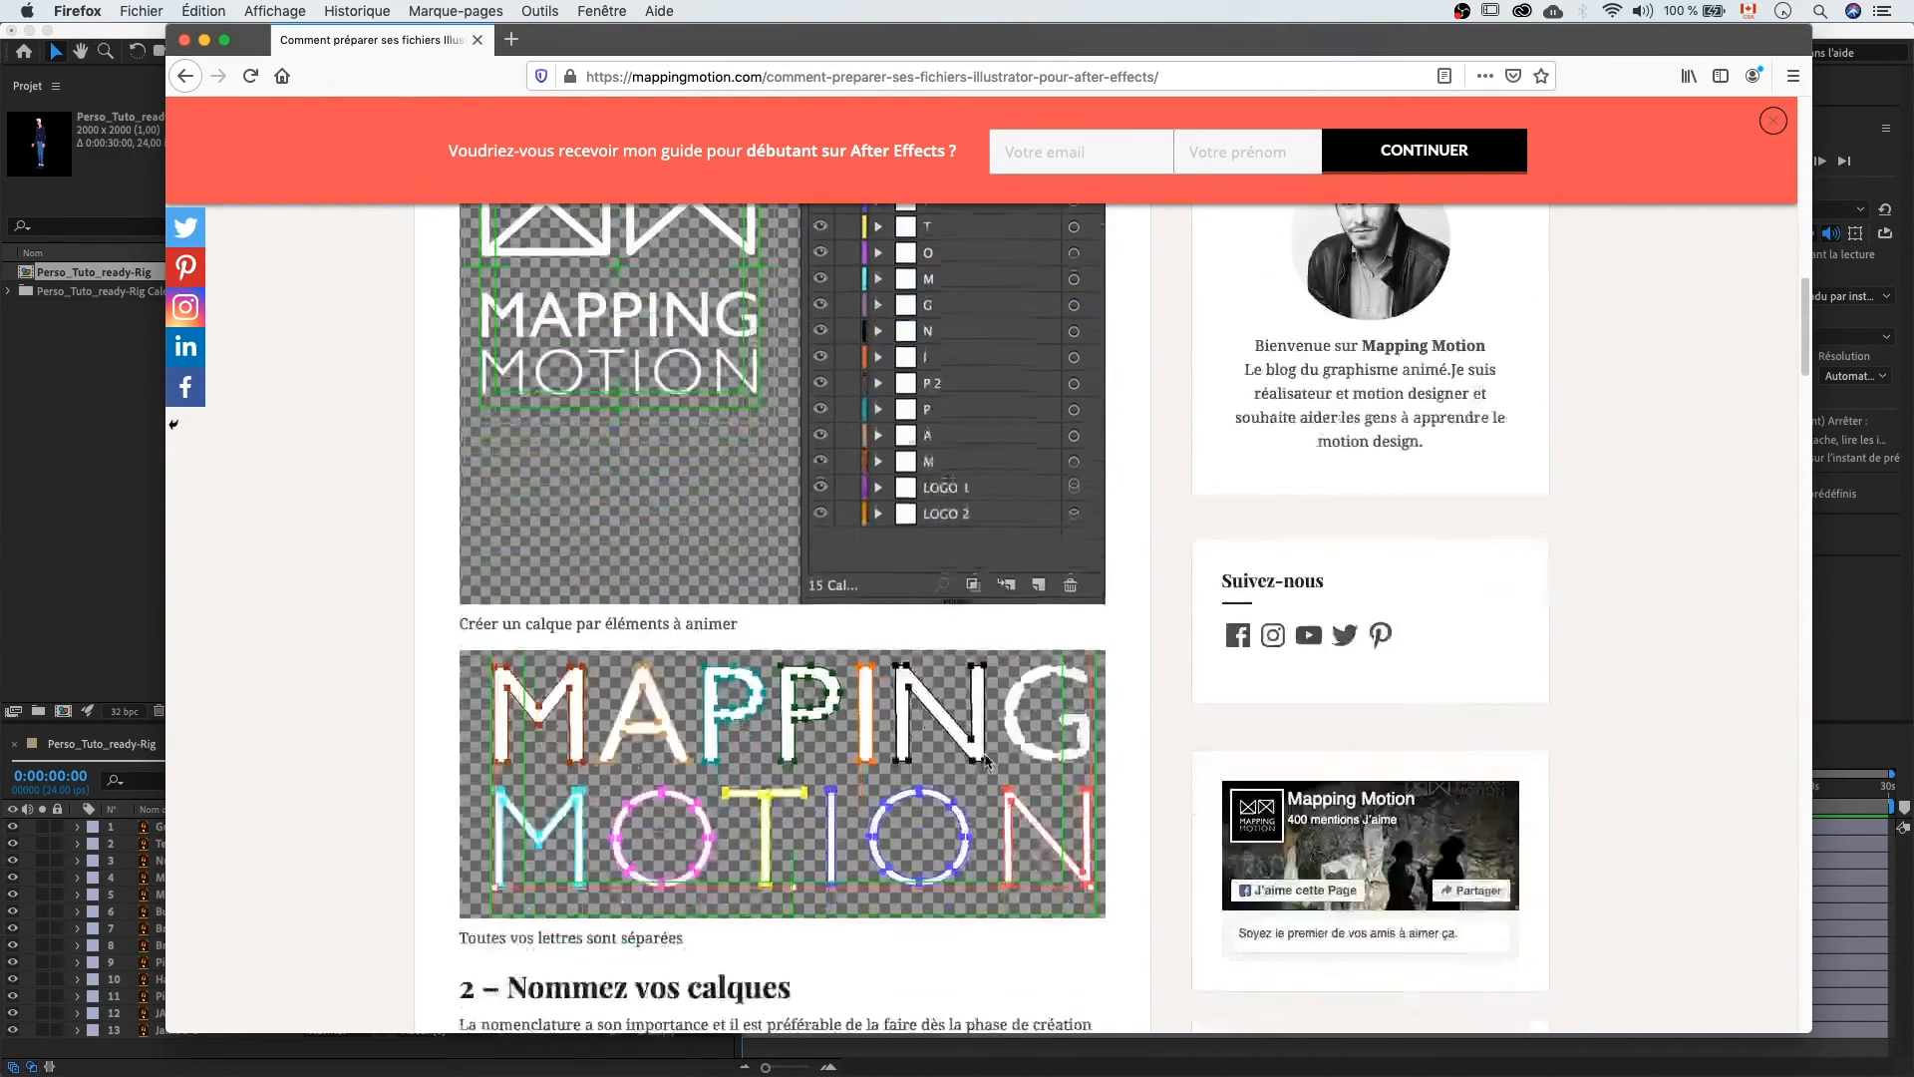
{"action": "scroll", "coordinate": [983, 752], "scroll_direction": "down", "scroll_amount": 17}
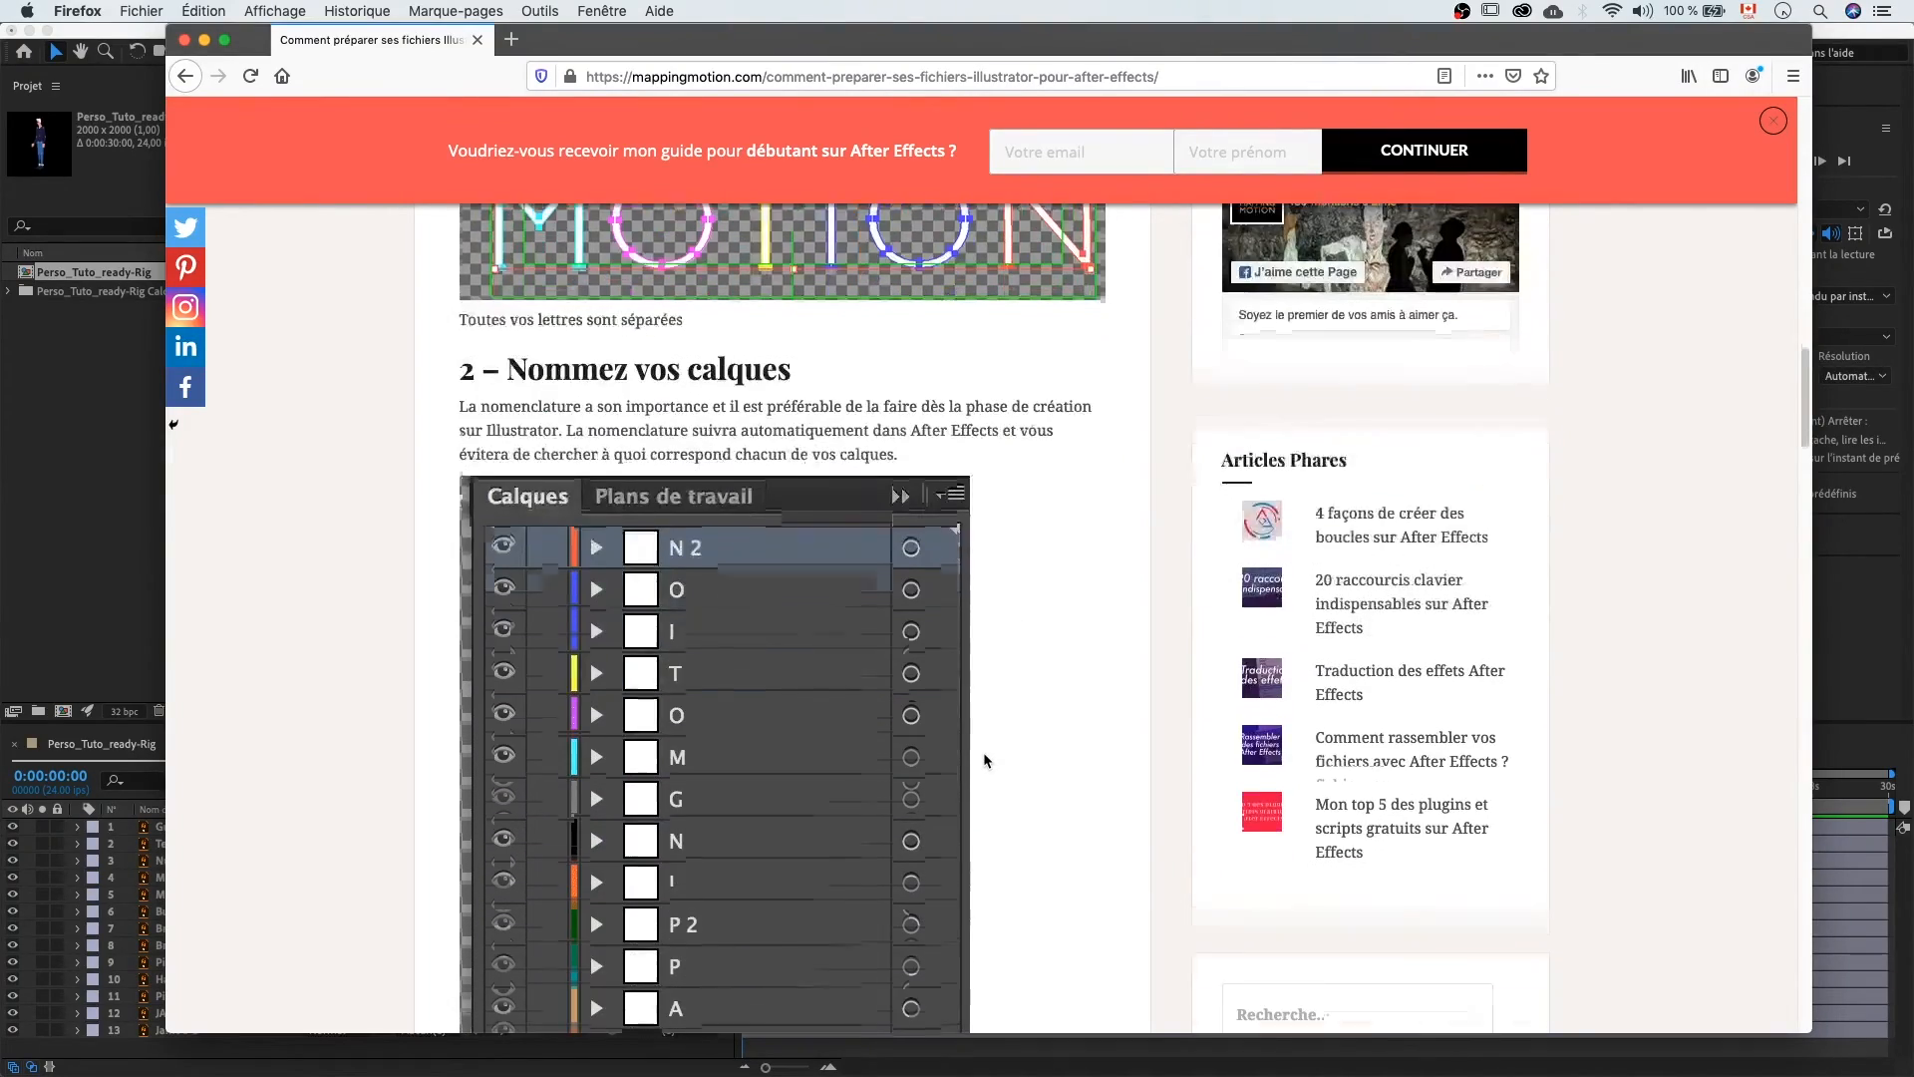
{"action": "scroll", "coordinate": [984, 758], "scroll_direction": "down", "scroll_amount": 20}
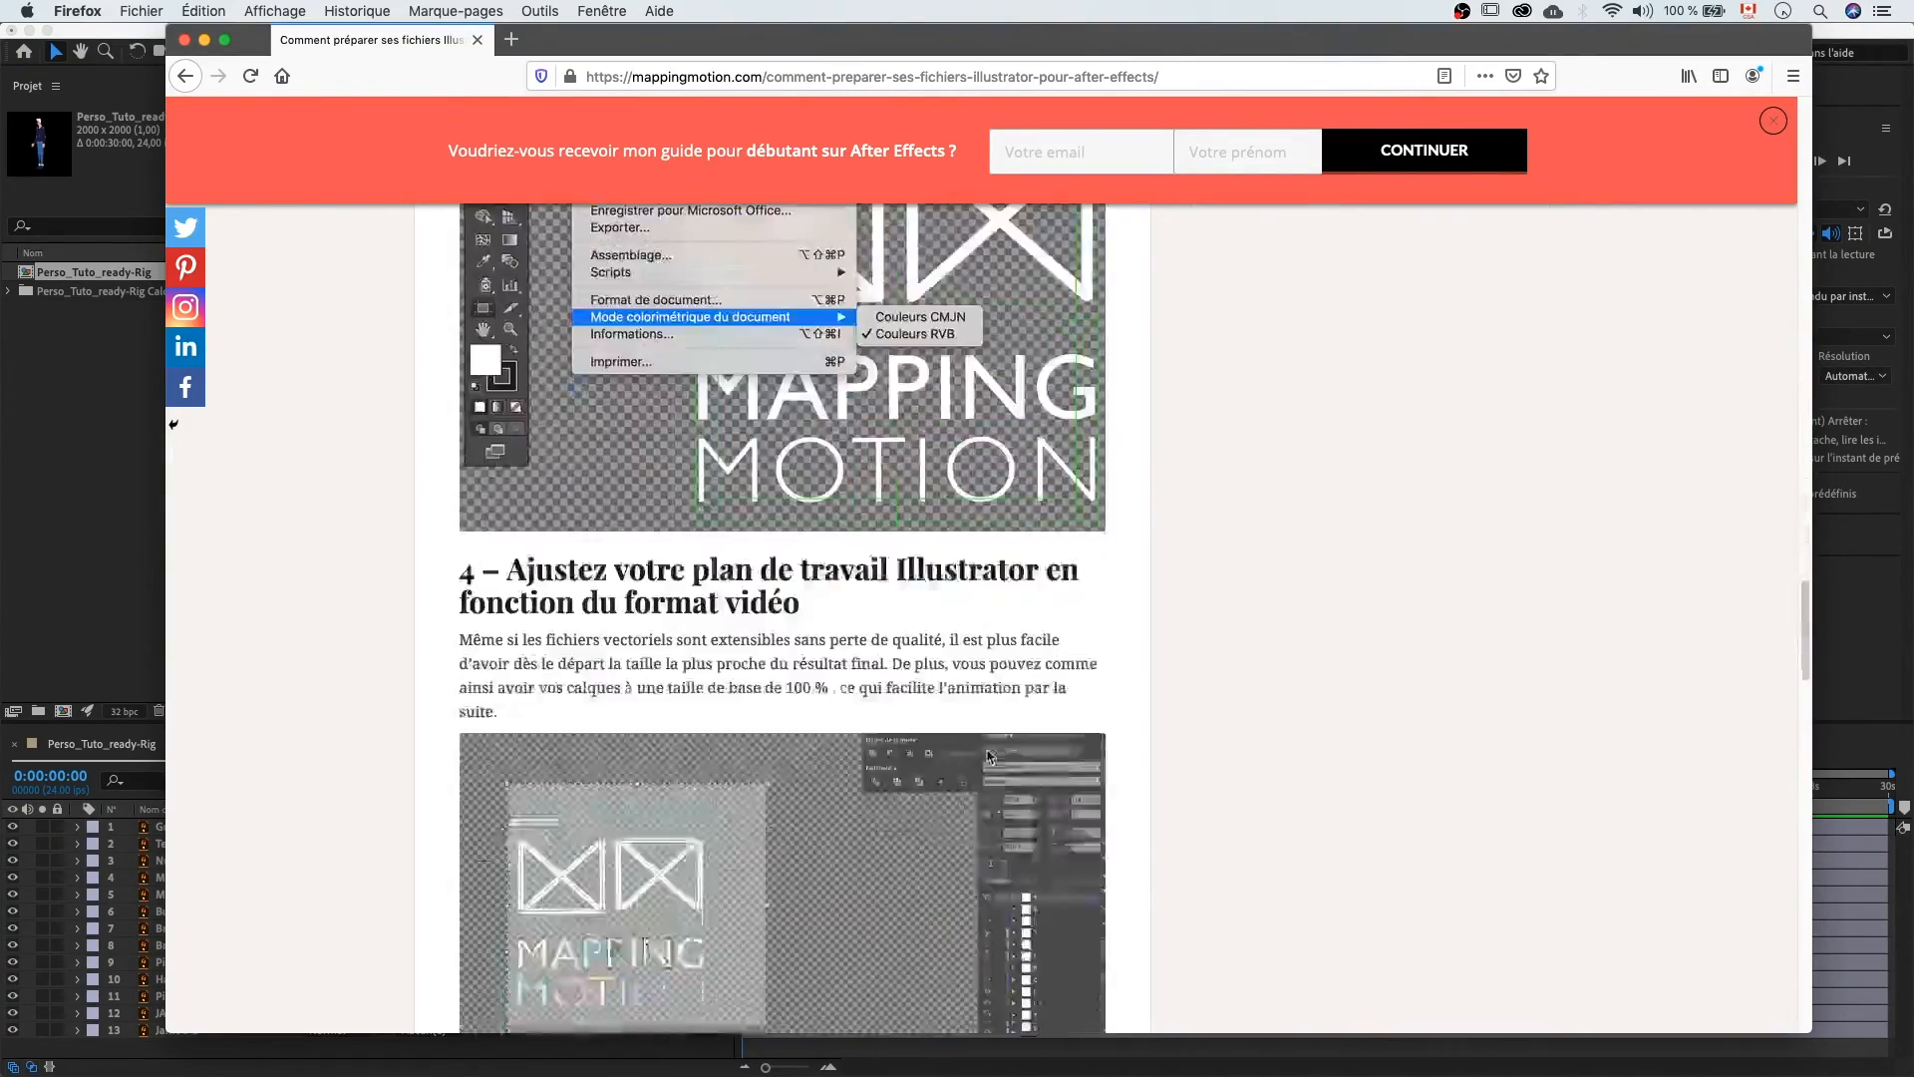
{"action": "scroll", "coordinate": [993, 714], "scroll_direction": "up", "scroll_amount": 2}
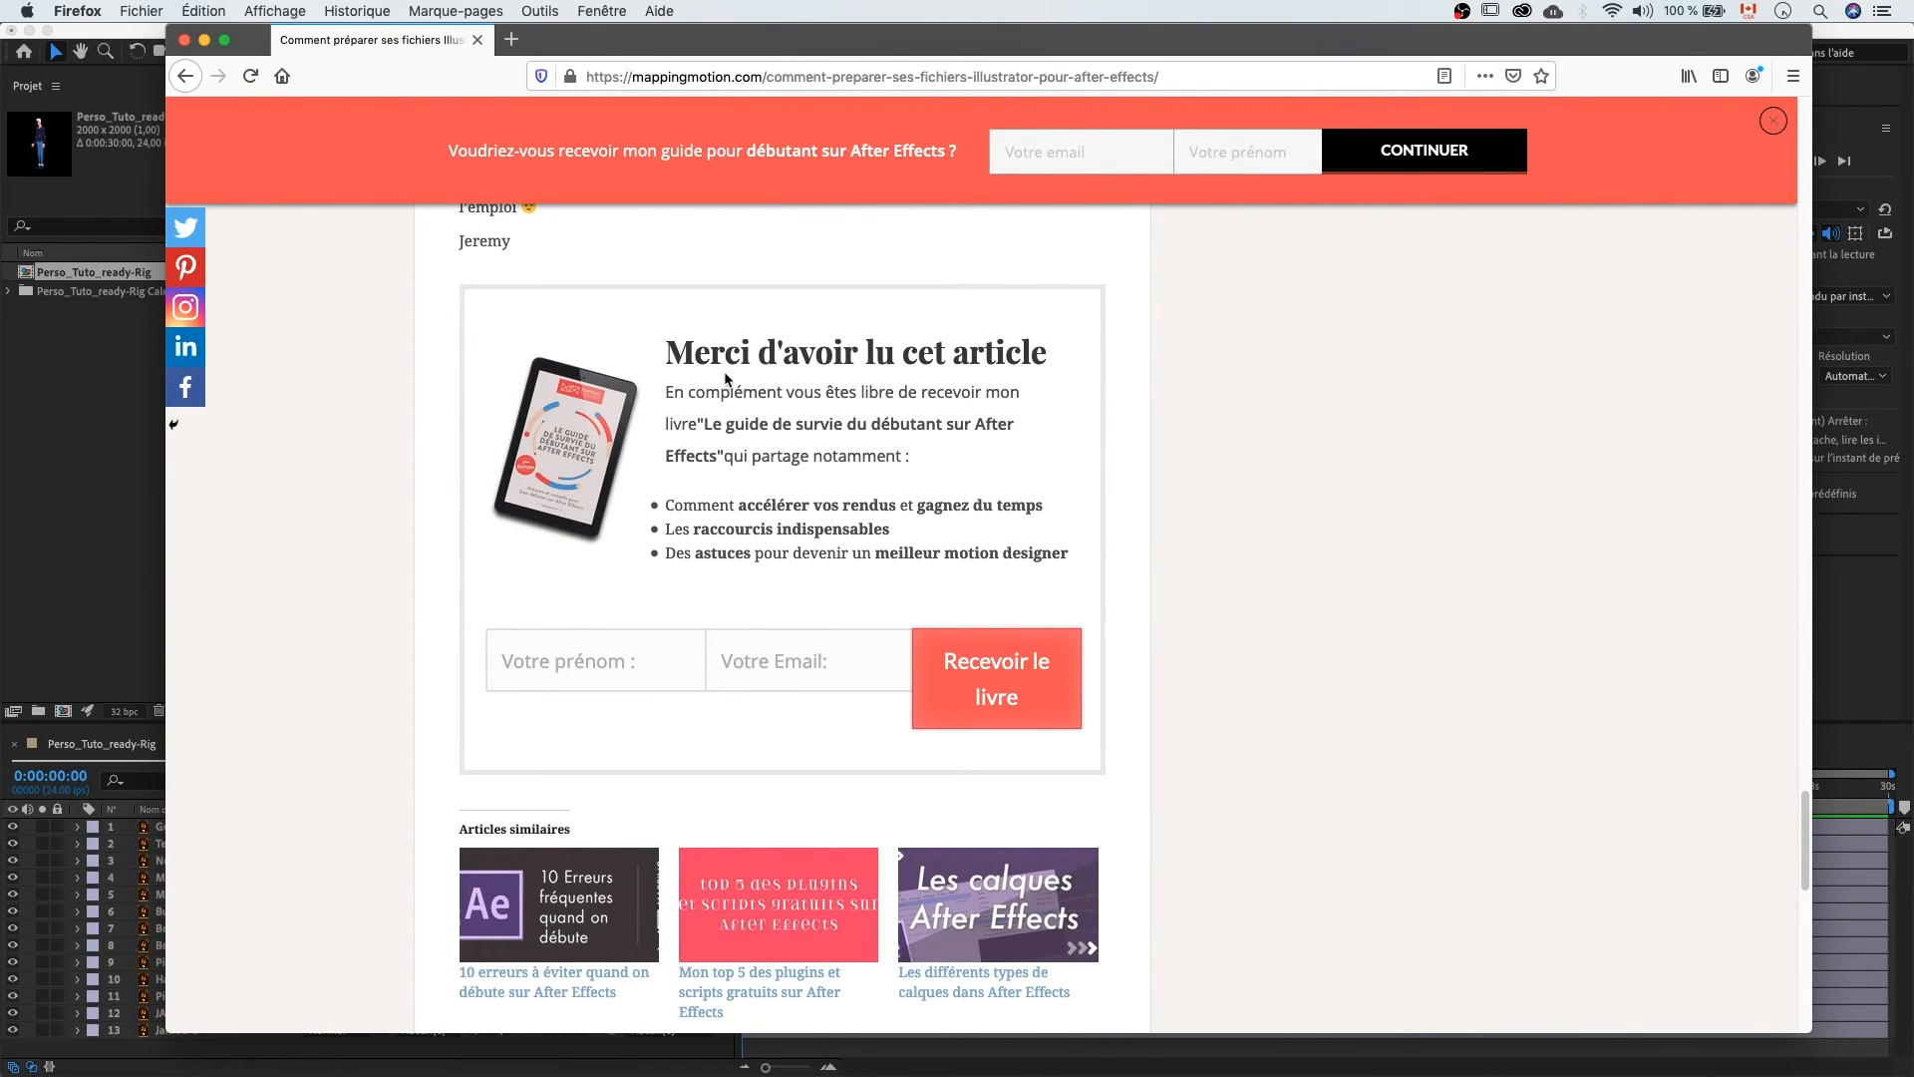
{"action": "scroll", "coordinate": [866, 590], "scroll_direction": "up", "scroll_amount": 20}
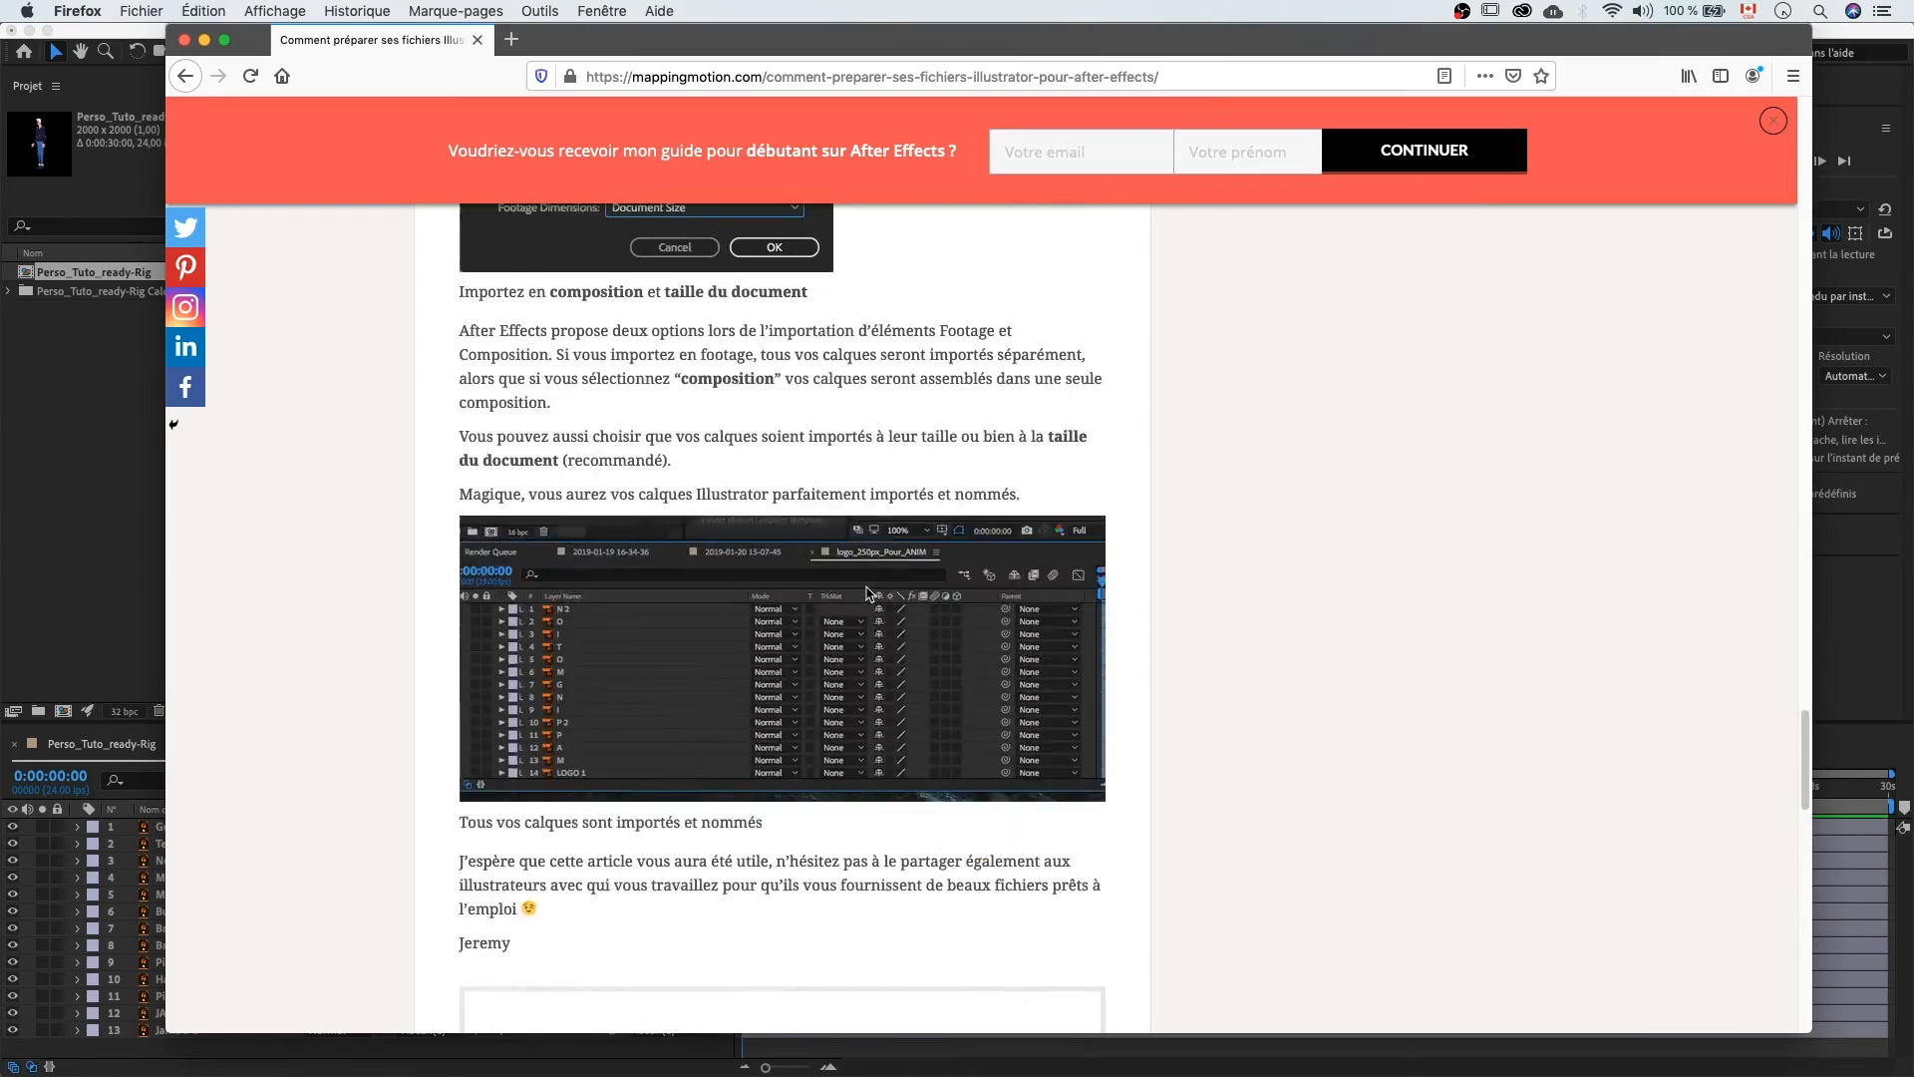
{"action": "scroll", "coordinate": [870, 590], "scroll_direction": "up", "scroll_amount": 15}
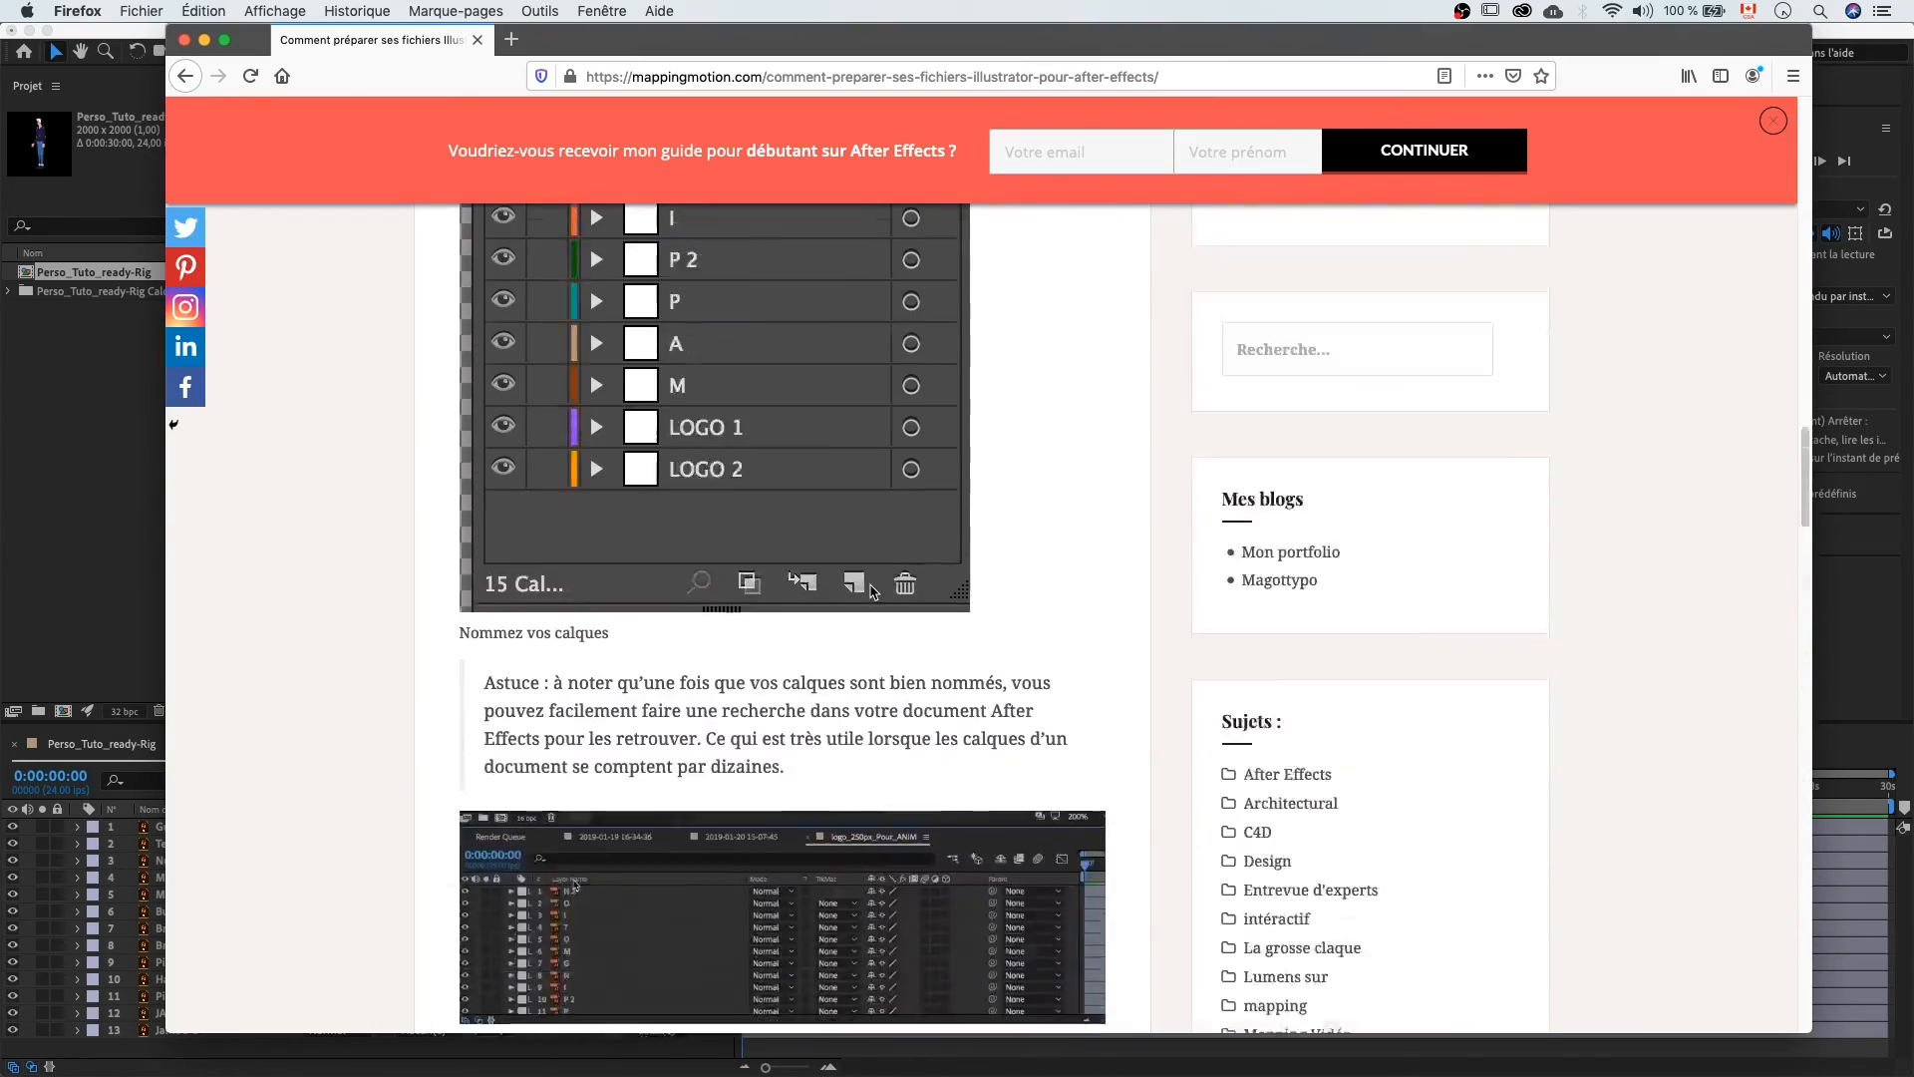
{"action": "scroll", "coordinate": [870, 590], "scroll_direction": "up", "scroll_amount": 15}
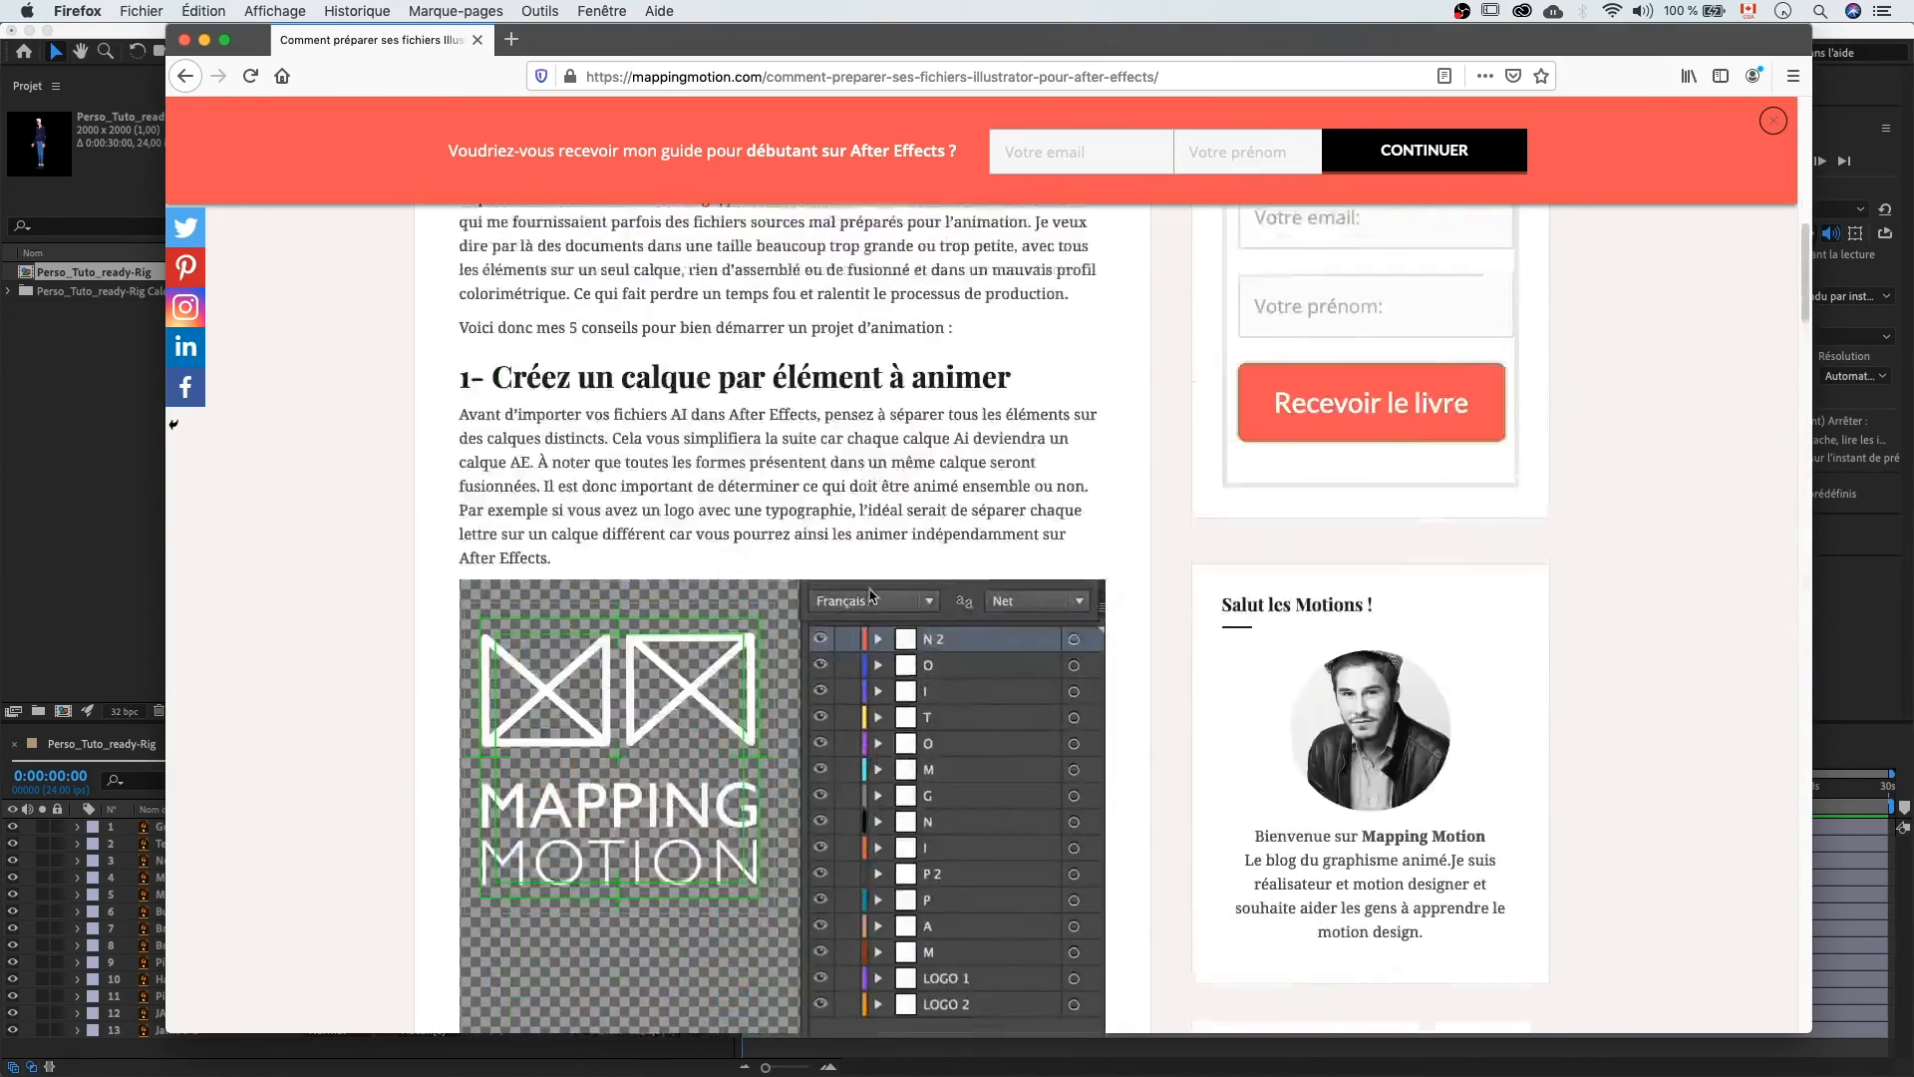